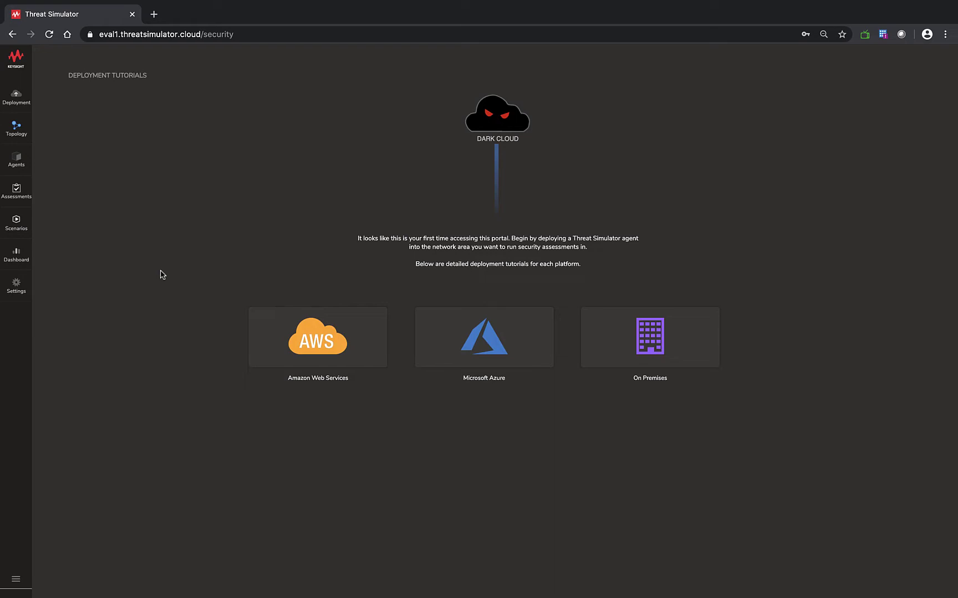
Step: Start a new CloudFormation stack and upload the insight_lab_2020_WAF.json template file
key(super+Tab)
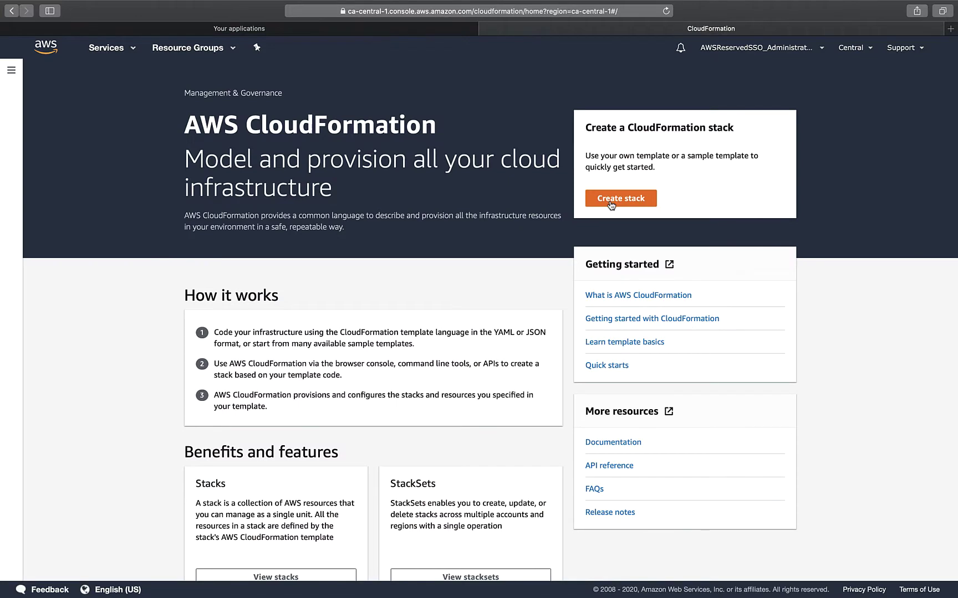
click(610, 204)
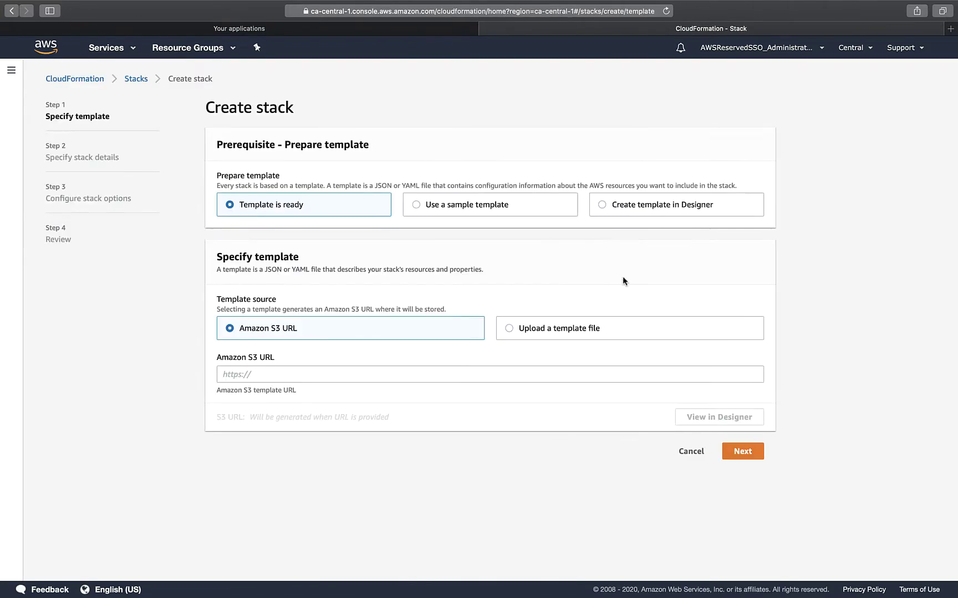
click(513, 331)
click(256, 376)
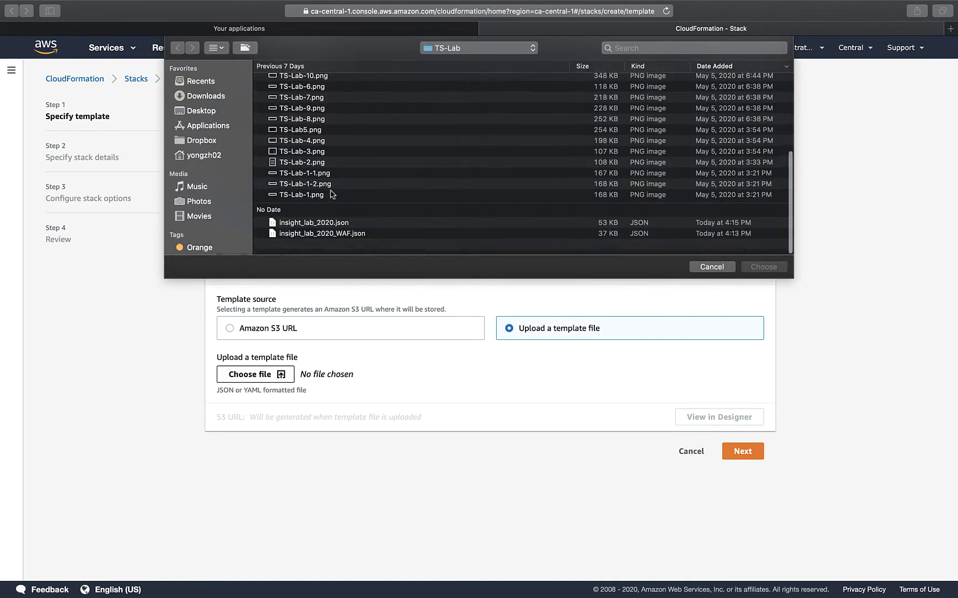
scroll(327, 195, down, 5)
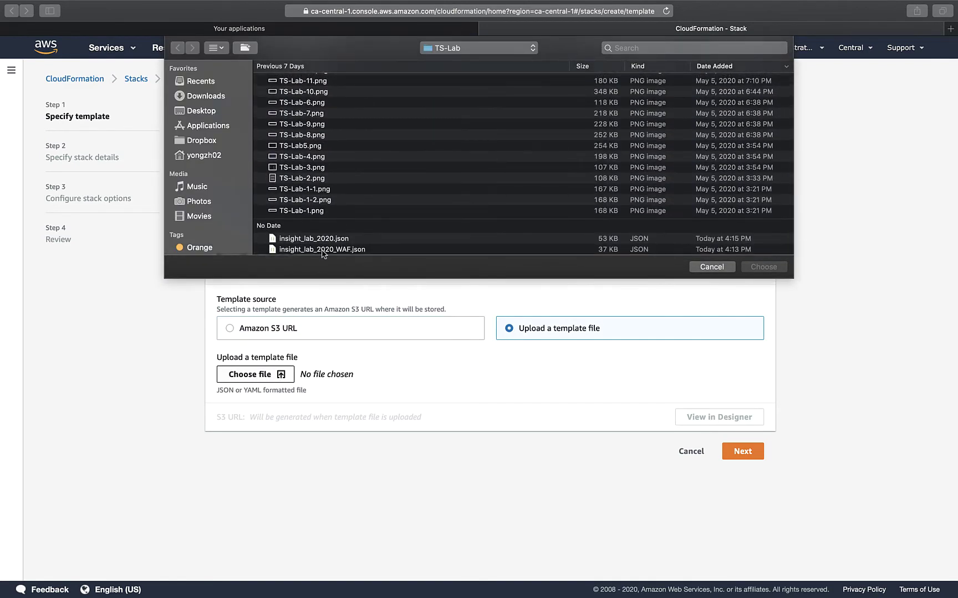
click(323, 250)
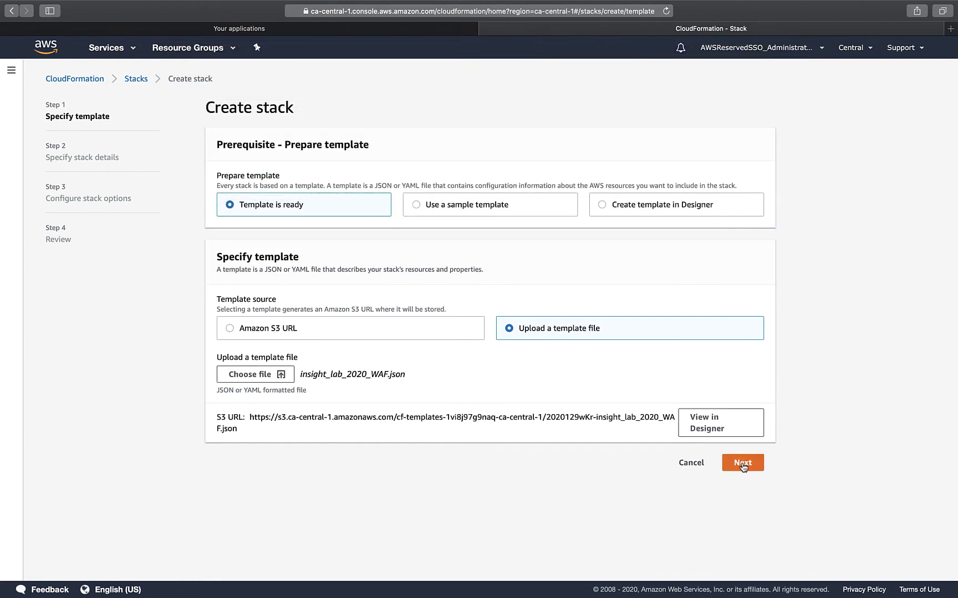
Step: Name the stack Keysight-waf-lab and choose a value for the last parameter
click(743, 463)
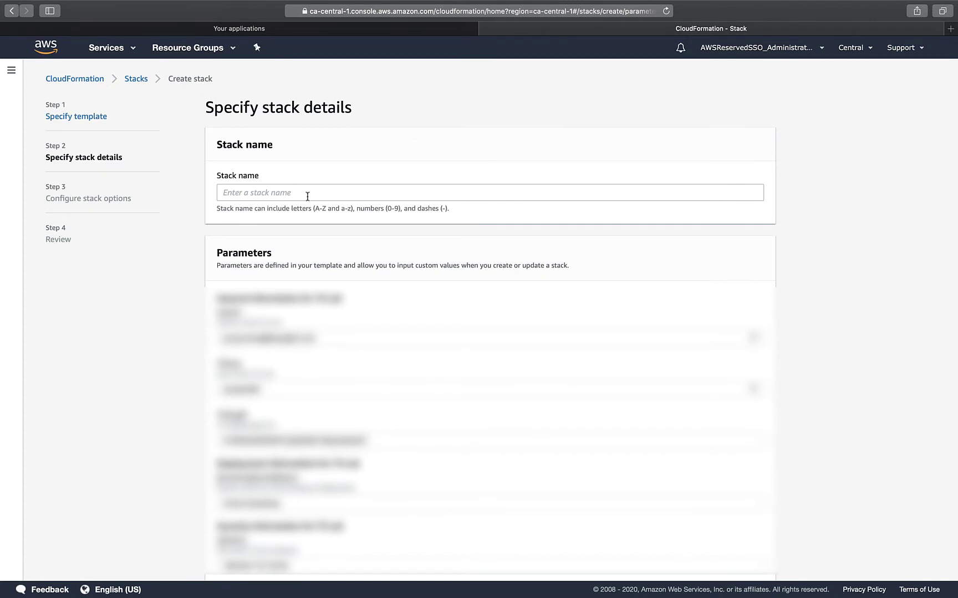
click(306, 194)
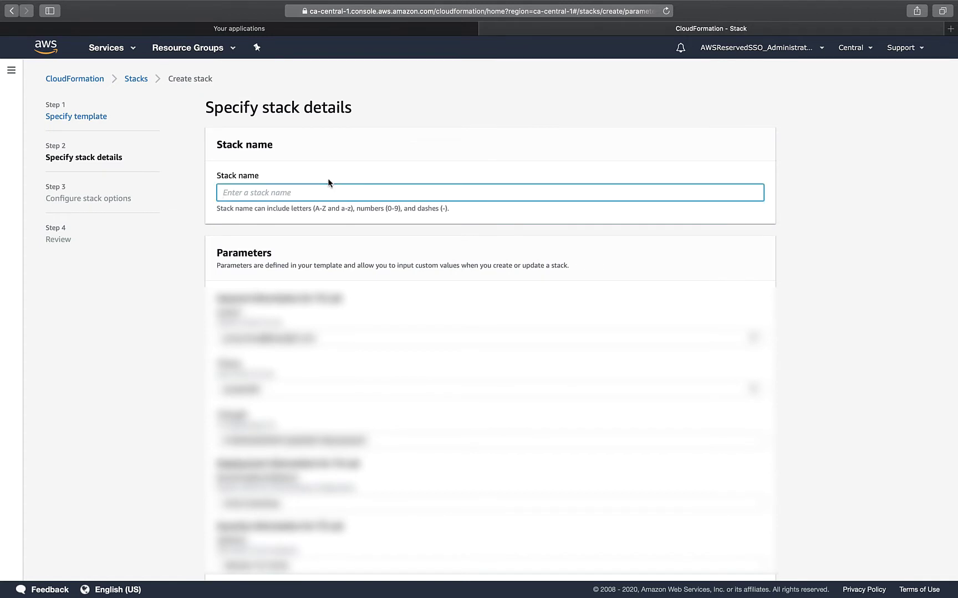
text(keysight)
key(Down)
key(Return)
text(-waf-lab)
scroll(319, 311, down, 2)
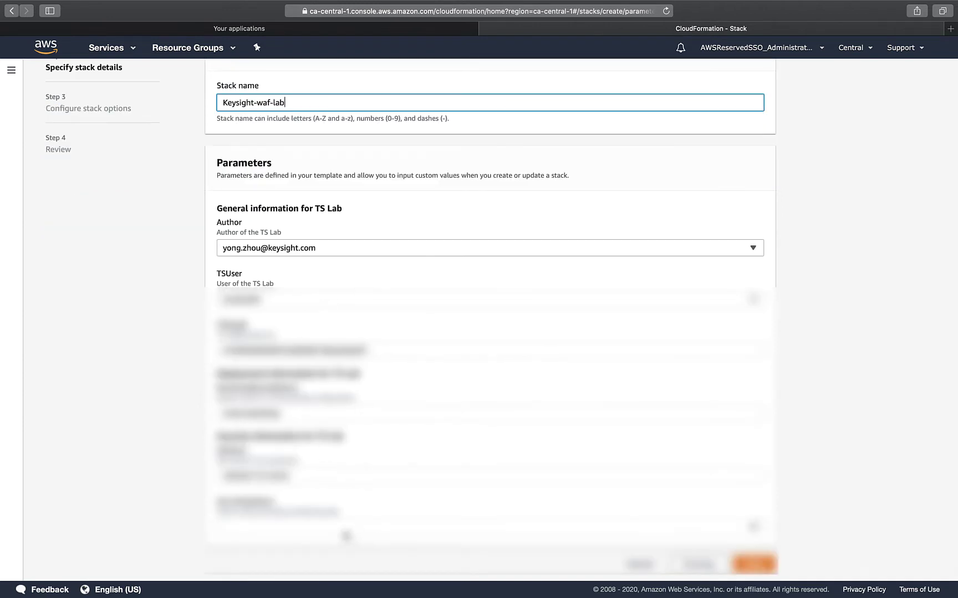
click(350, 533)
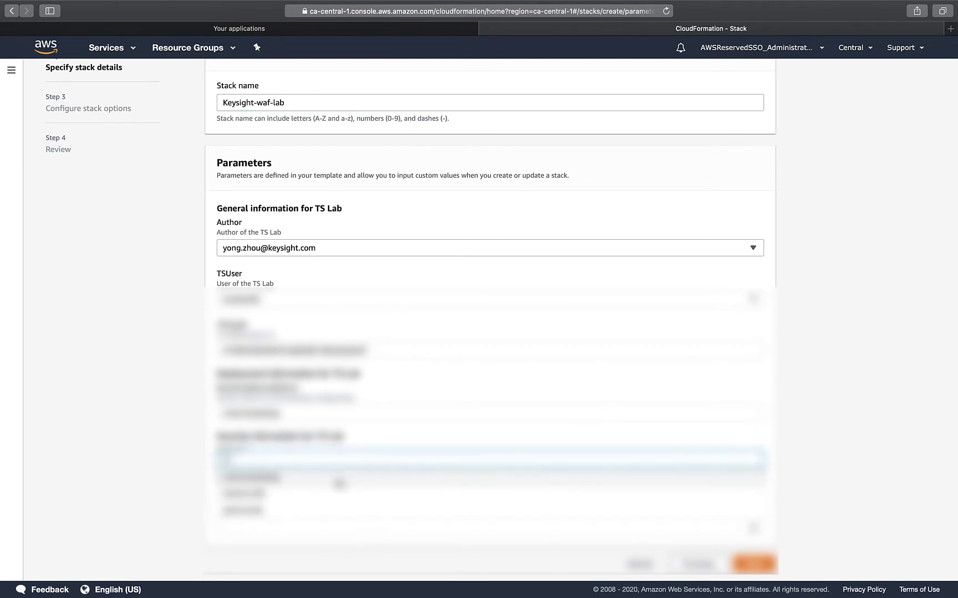
click(355, 494)
Step: Pass the stack options and review pages, acknowledge IAM resource creation, and create the stack
click(754, 564)
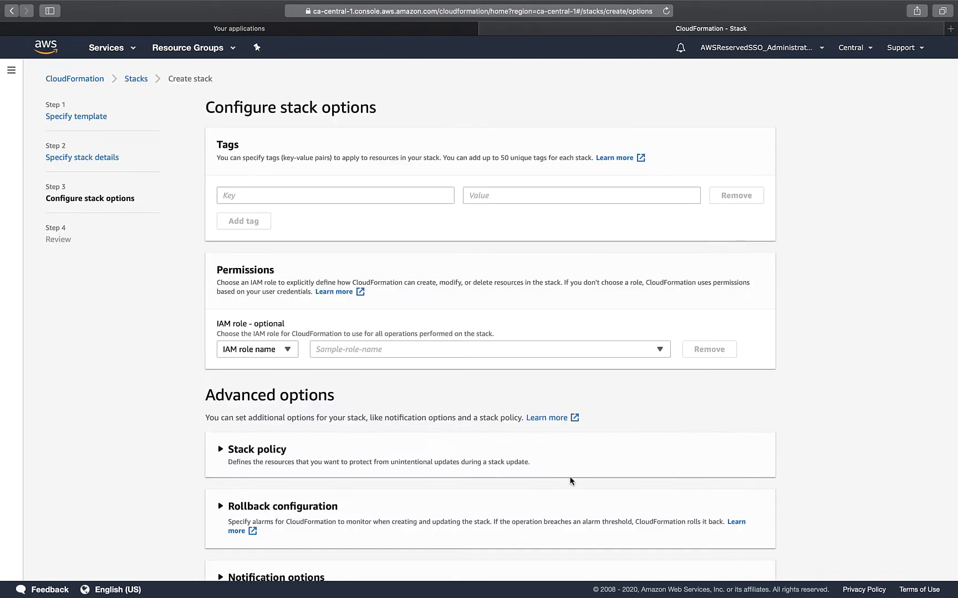
scroll(570, 485, down, 3)
click(752, 561)
scroll(638, 517, down, 5)
click(236, 527)
click(746, 563)
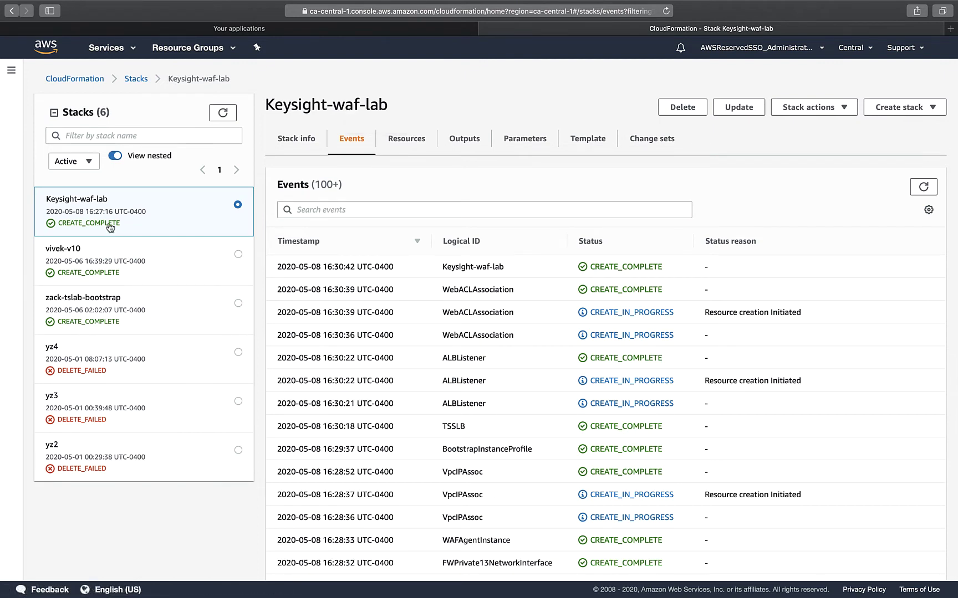
Step: Go to the EC2 service and list the running instances
click(117, 49)
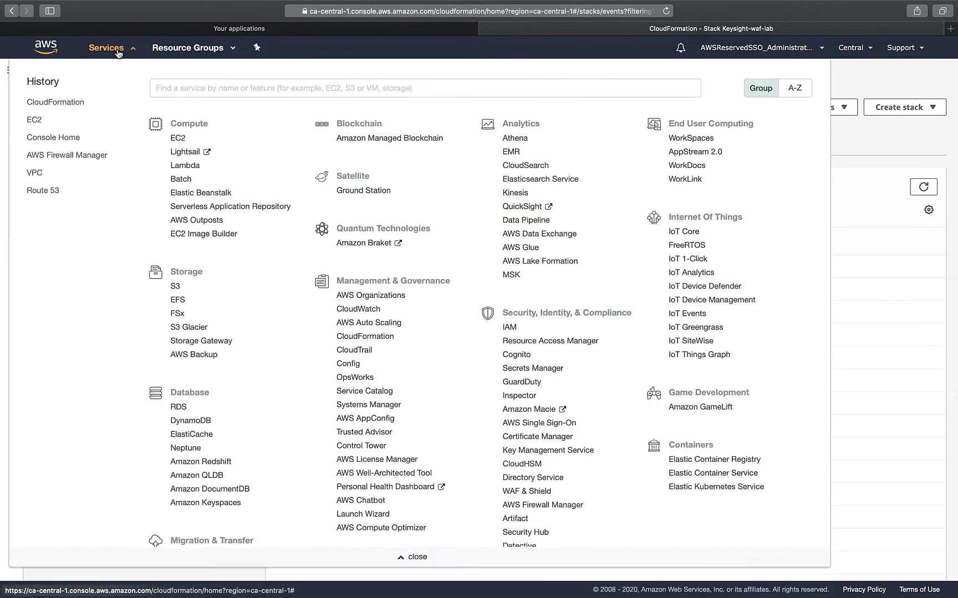
click(34, 121)
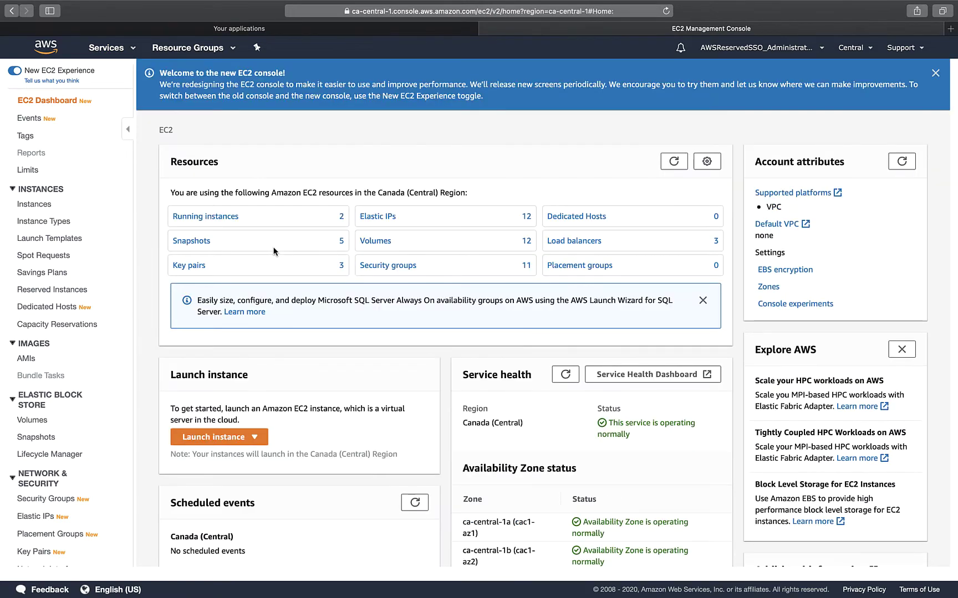
click(205, 220)
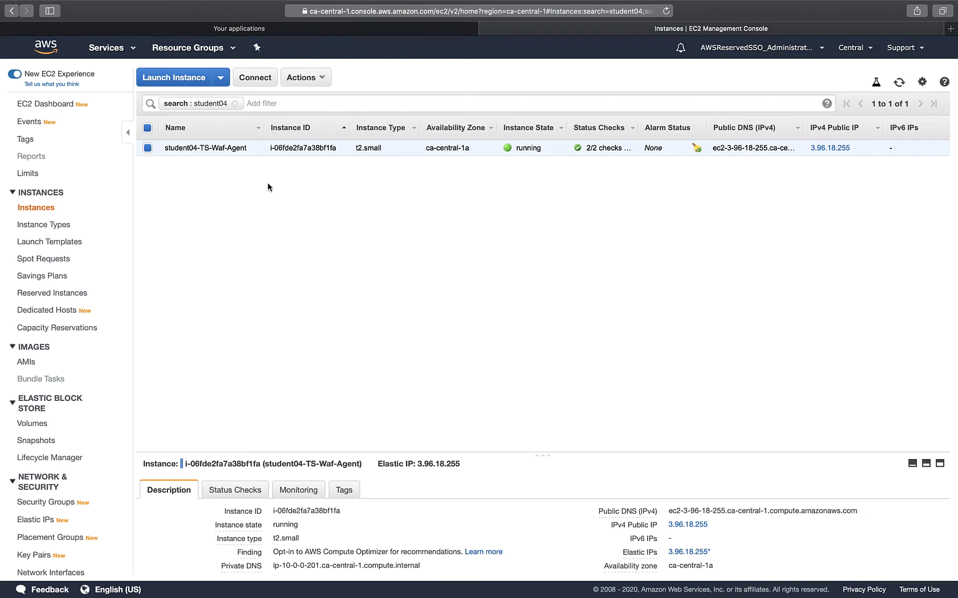
Step: Enlarge the student04-TS-Waf-Agent details and show its eth0 network interface
drag(510, 453, 510, 294)
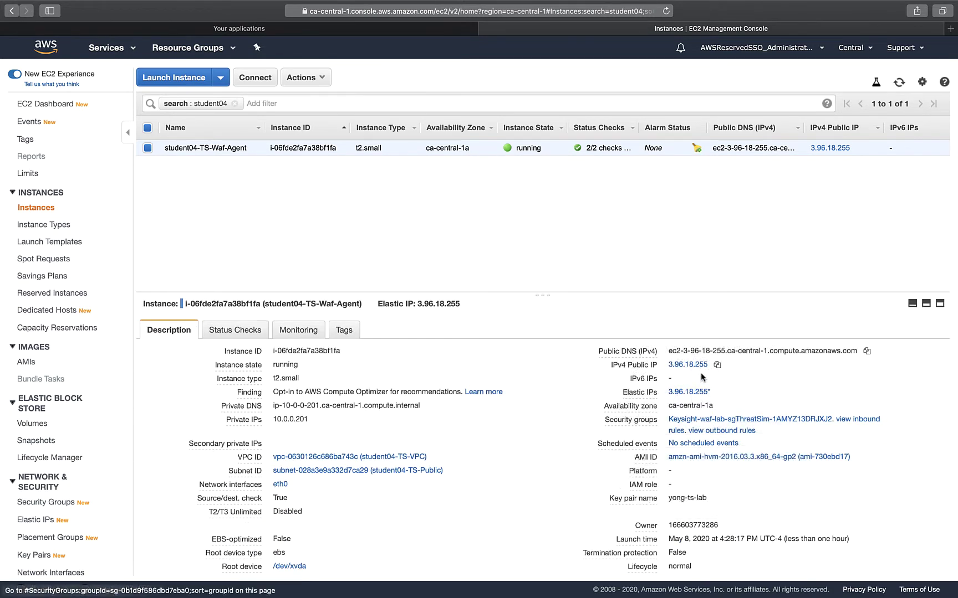
mouse_move(712, 369)
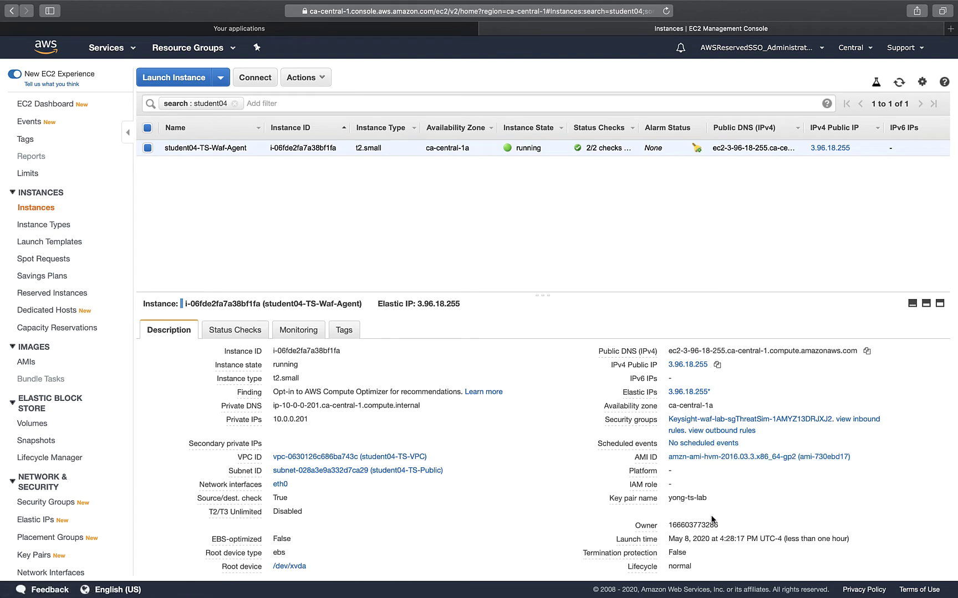
scroll(713, 519, down, 2)
scroll(713, 519, down, 2)
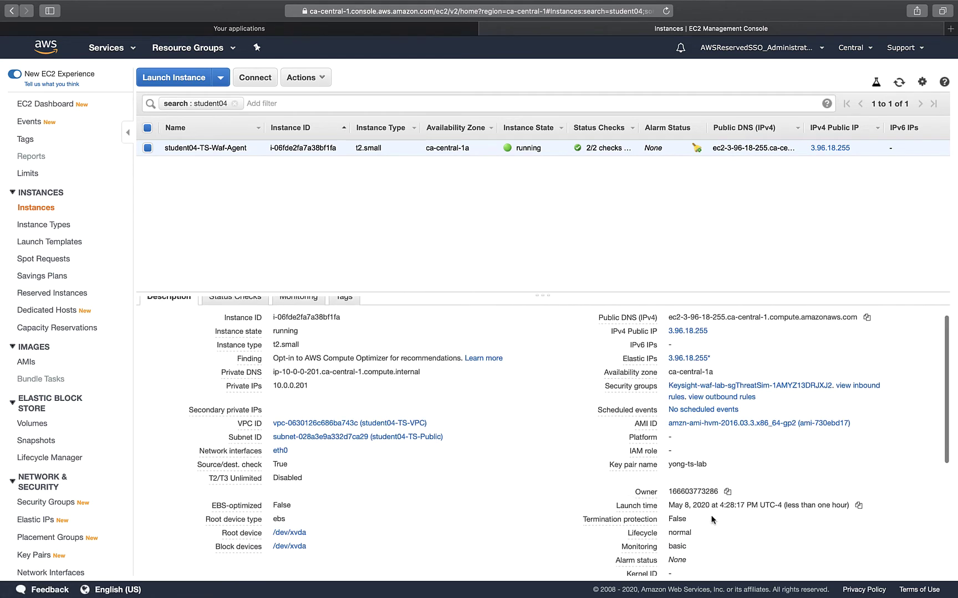
click(278, 452)
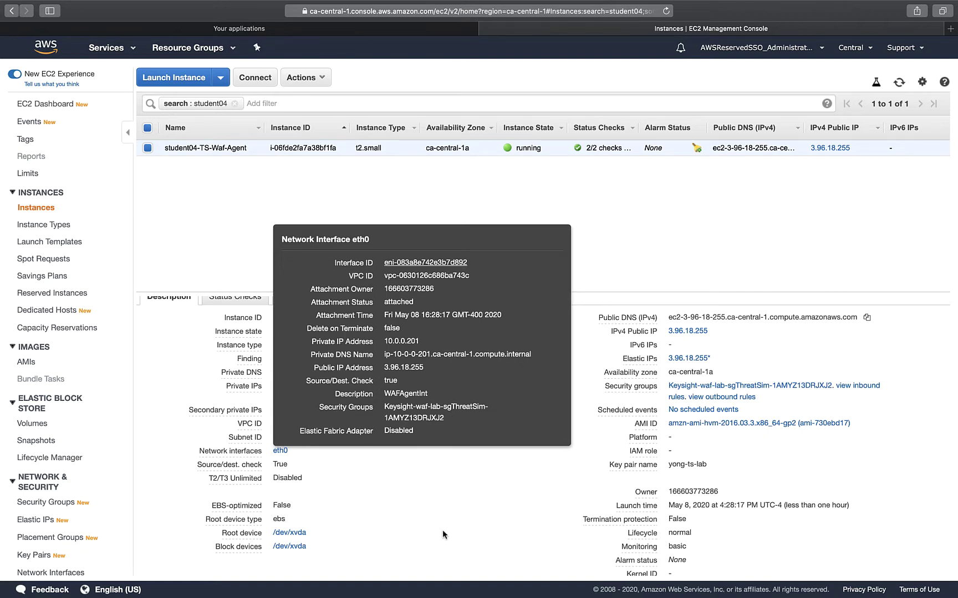
Step: In the Threat Simulator topology, move the TSWafAgent node higher and open its details
mouse_move(392, 597)
click(452, 576)
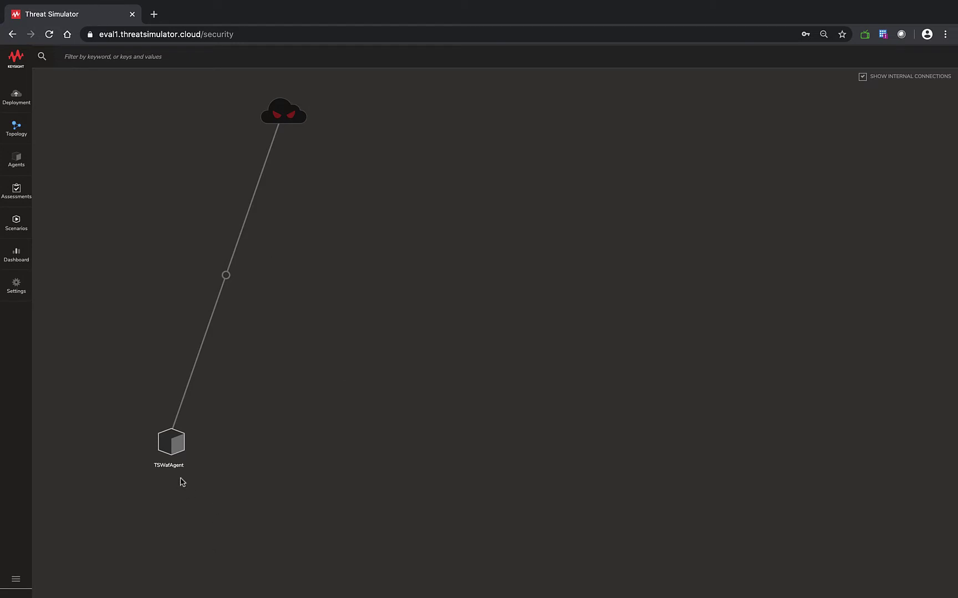
drag(178, 451, 158, 287)
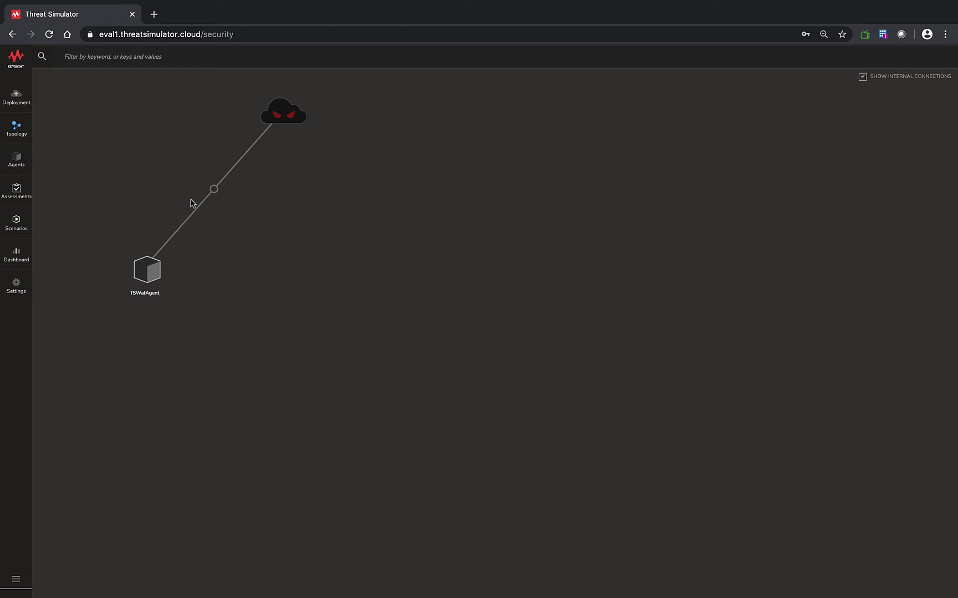
click(147, 272)
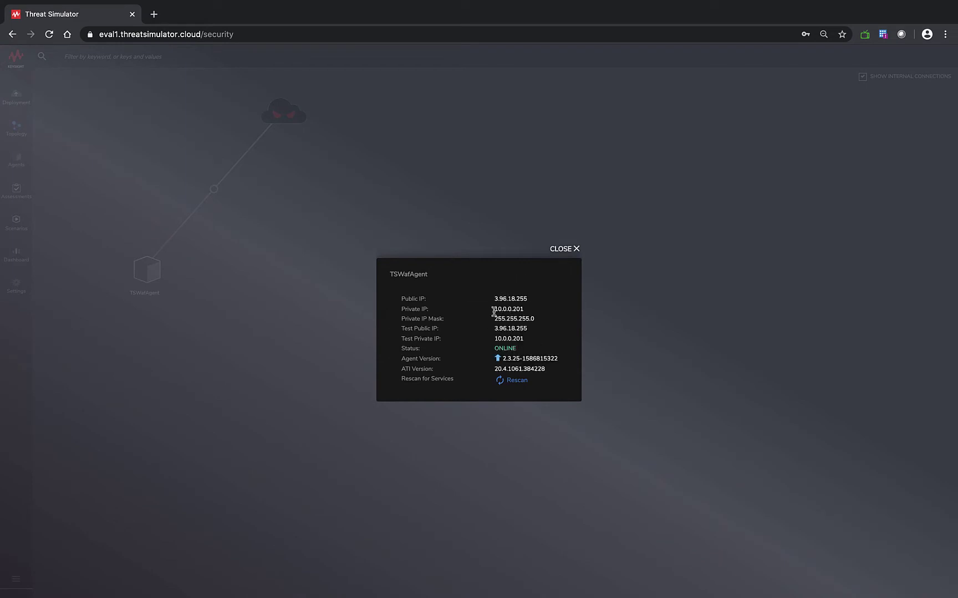
Step: Highlight private IP 10.0.0.201 and public IP 3.96.18.255, then close the agent details
drag(494, 310, 527, 312)
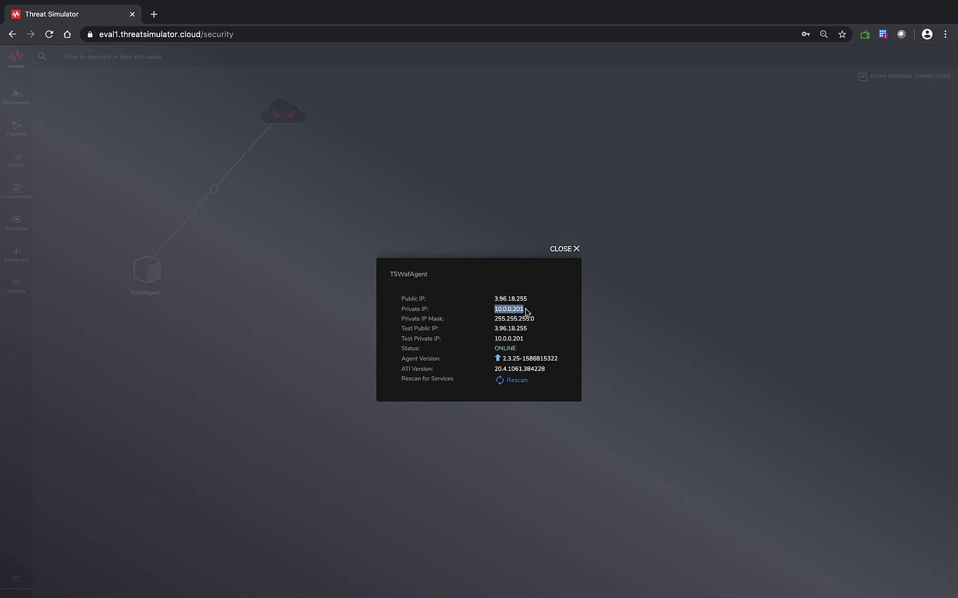
click(493, 298)
drag(494, 299, 532, 299)
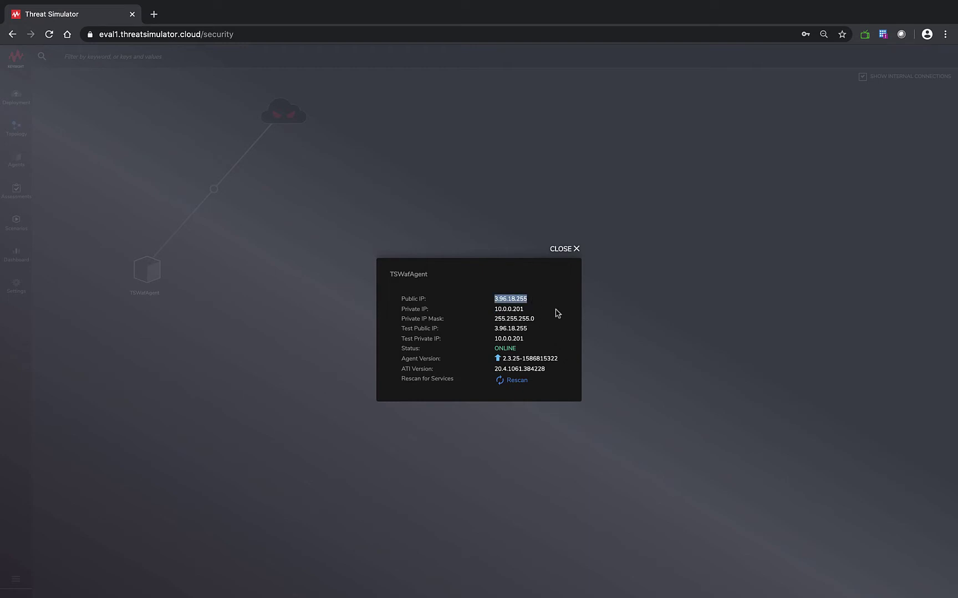
key(Escape)
Step: Back in the EC2 console, select TS-ALB under Load Balancers and view its HTTPS:443 listener
mouse_move(387, 596)
click(230, 579)
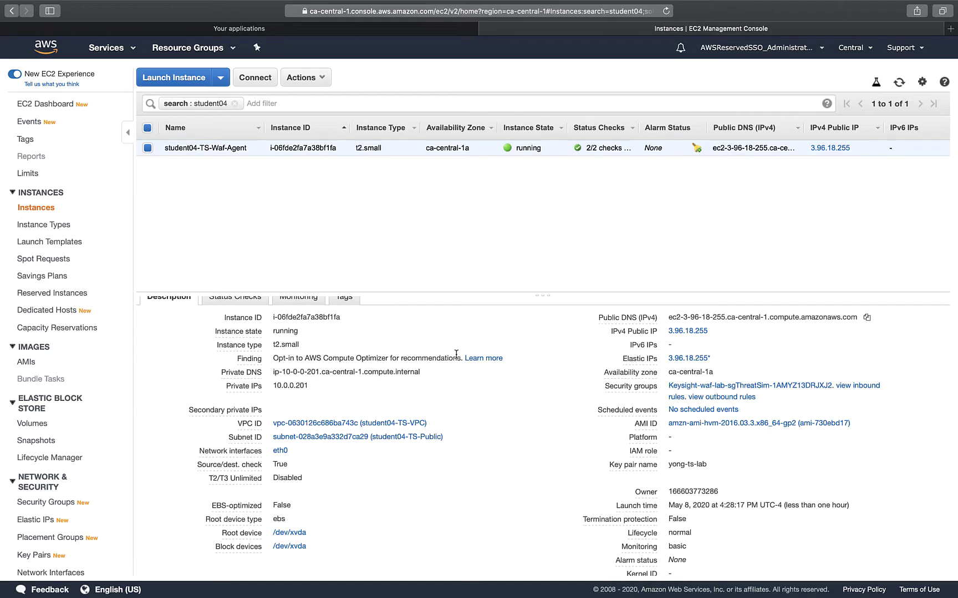
scroll(64, 499, down, 4)
click(44, 502)
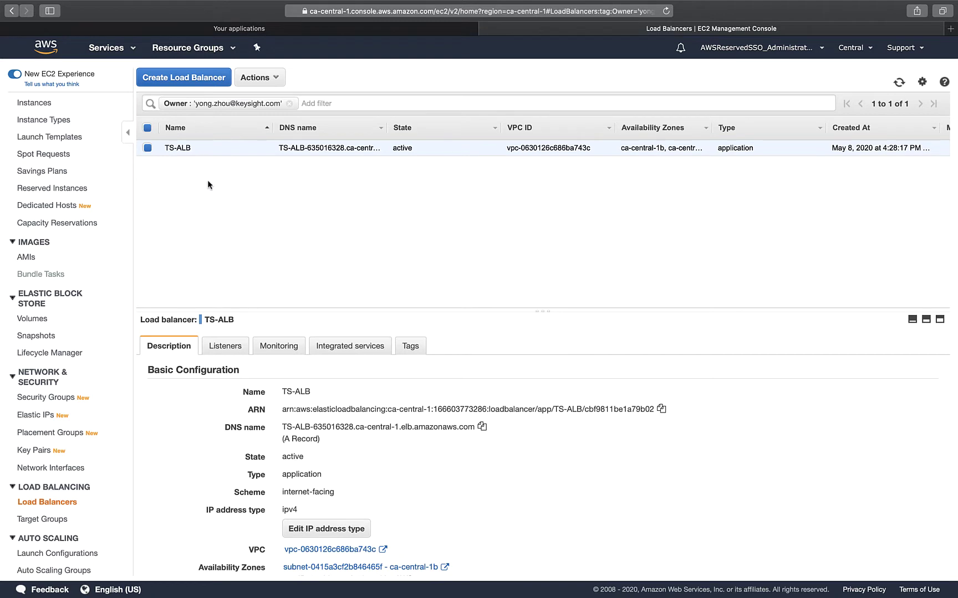
click(227, 346)
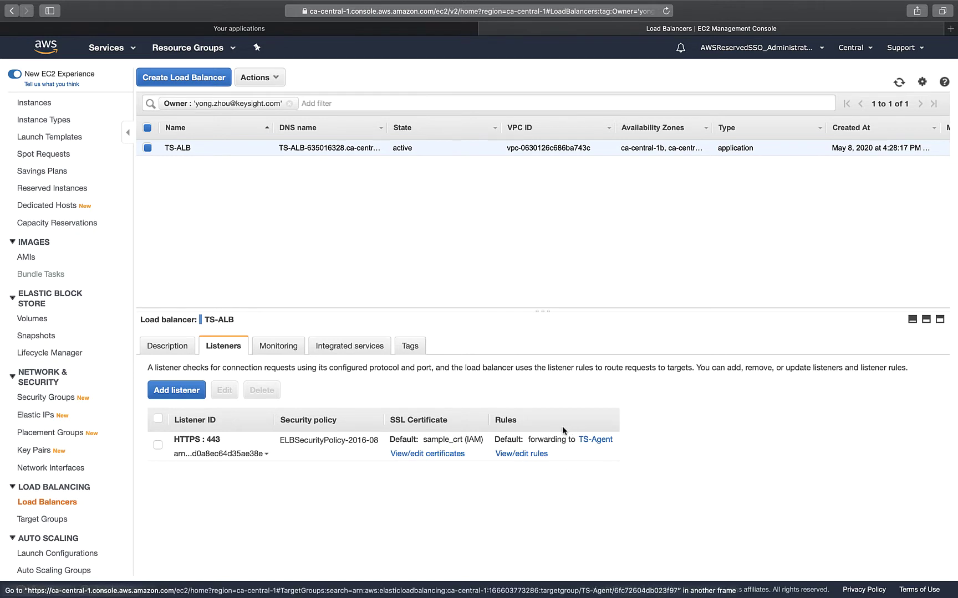
Step: Show the TS-Agent target group's unhealthy target, then its HTTPS health check on path /
click(54, 519)
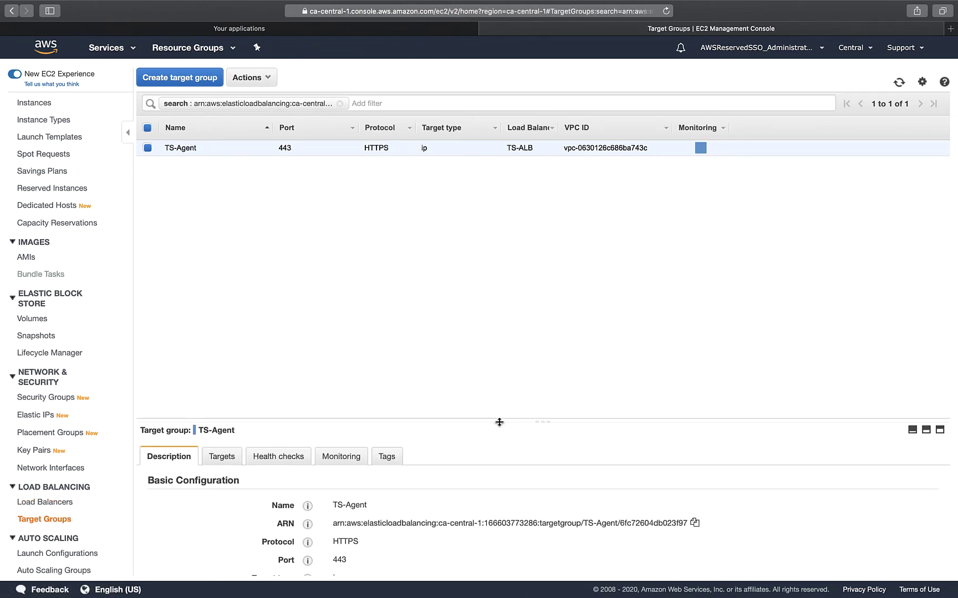
drag(498, 421, 510, 253)
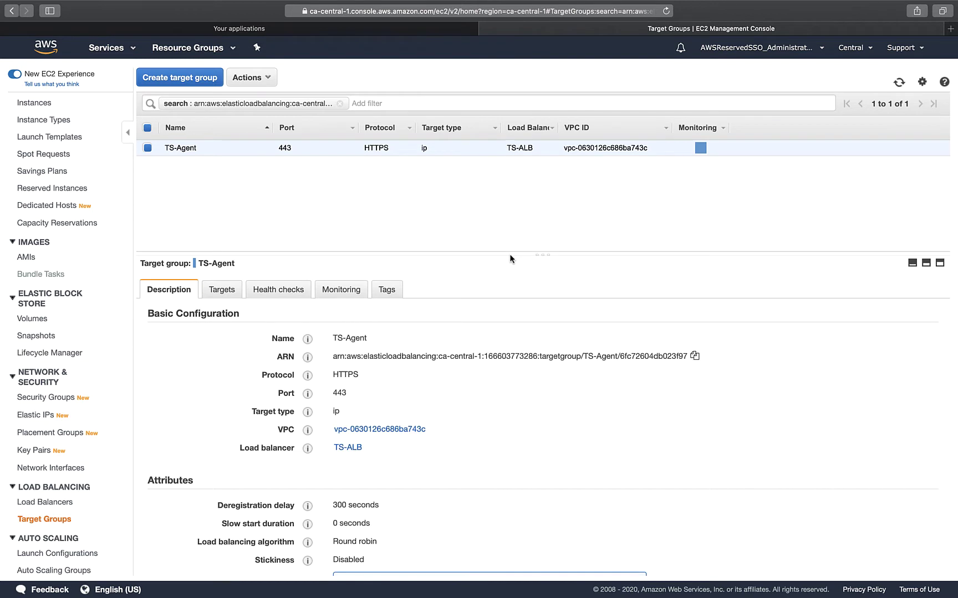
click(221, 294)
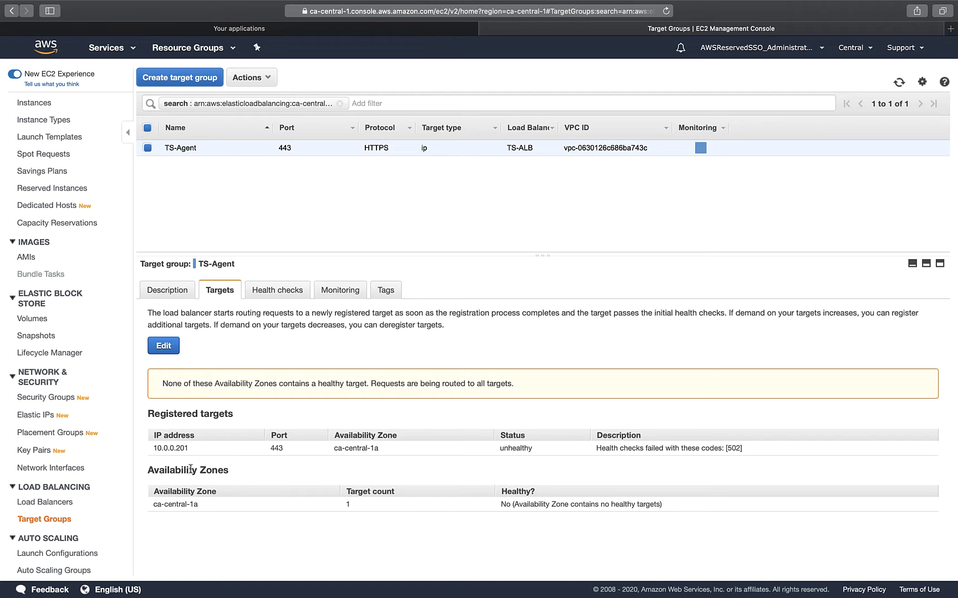
click(282, 289)
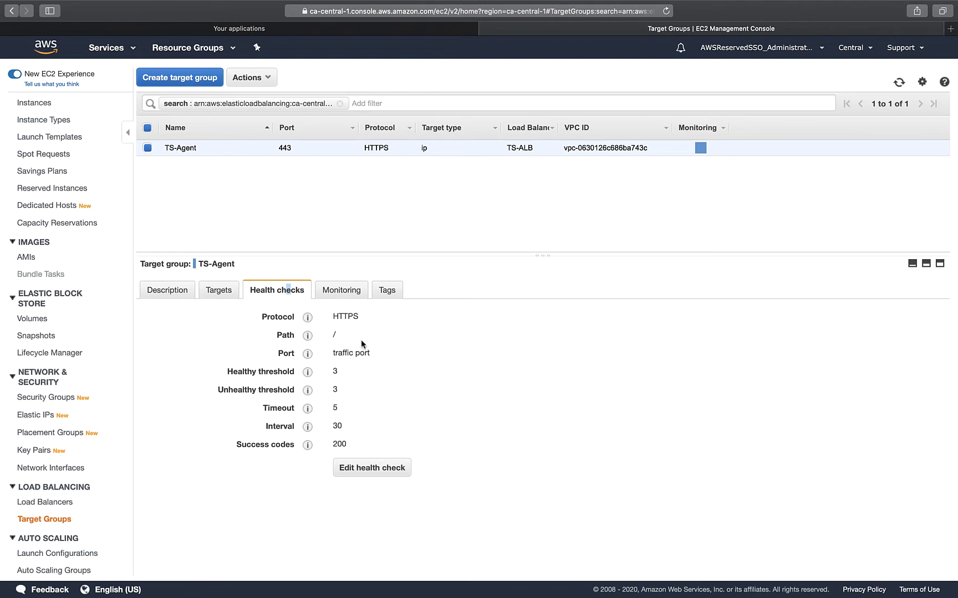
Step: From Load Balancers, view the HTTPS:443 listener rules forwarding 100% to TS-Agent
click(56, 503)
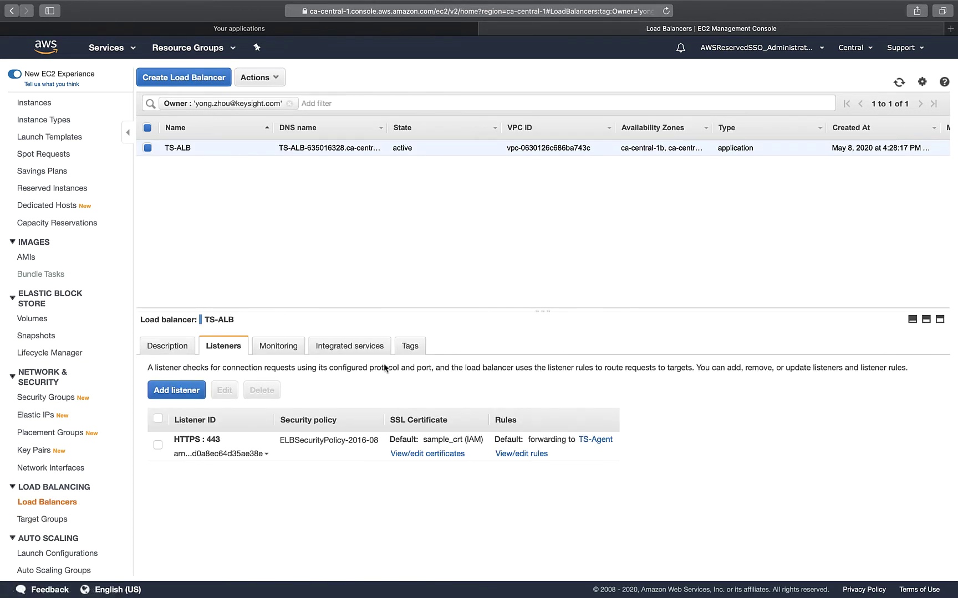
click(522, 455)
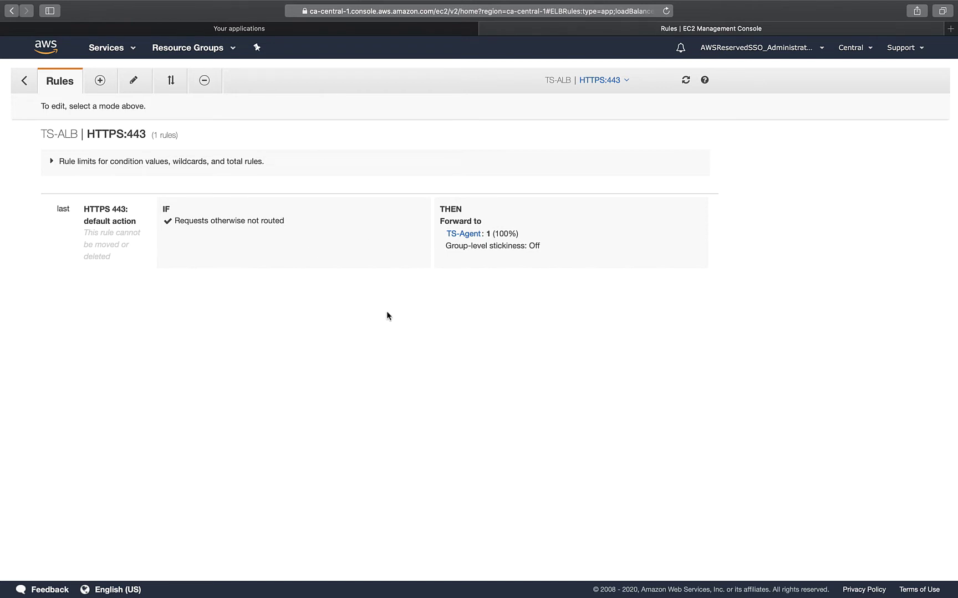
Step: Open the student04-TS-WAF web ACL from TS-ALB's integrated services, review its rules, and close it
click(25, 88)
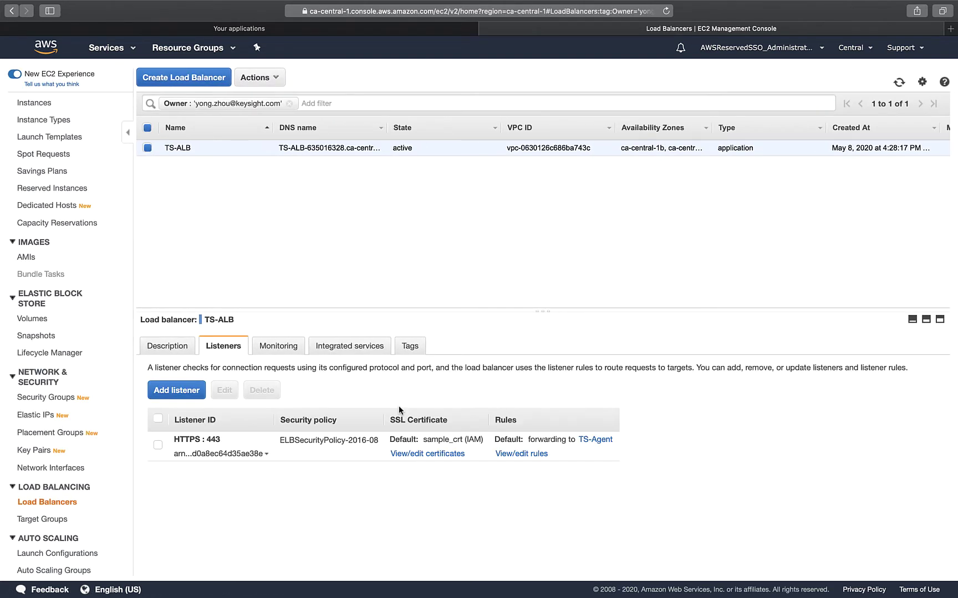
click(364, 352)
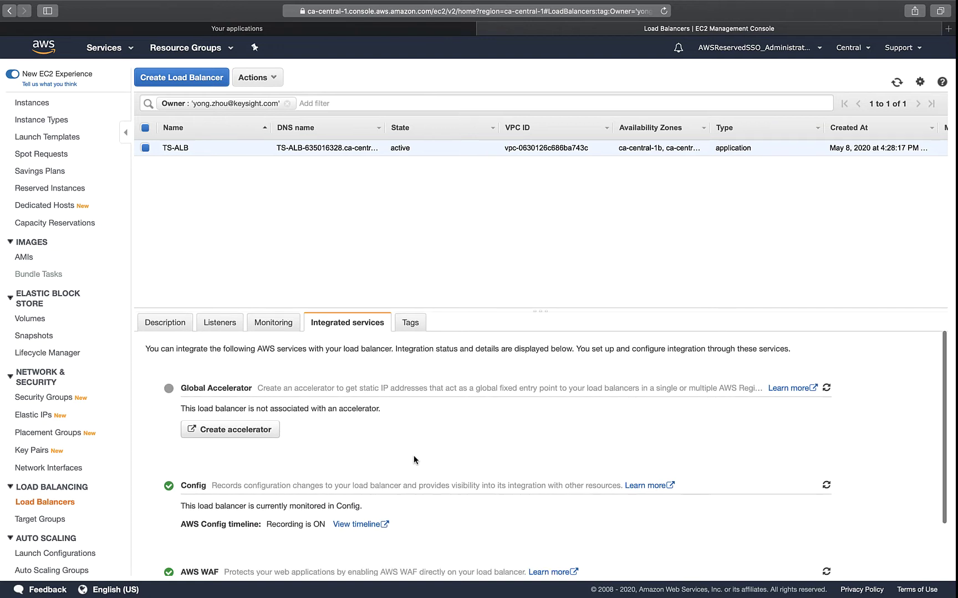
scroll(414, 460, down, 3)
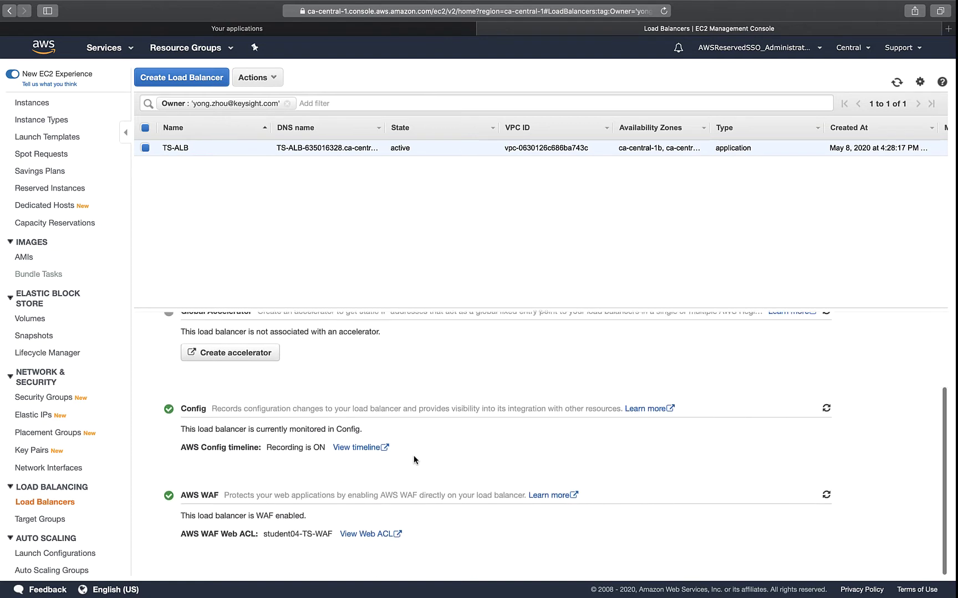
click(366, 542)
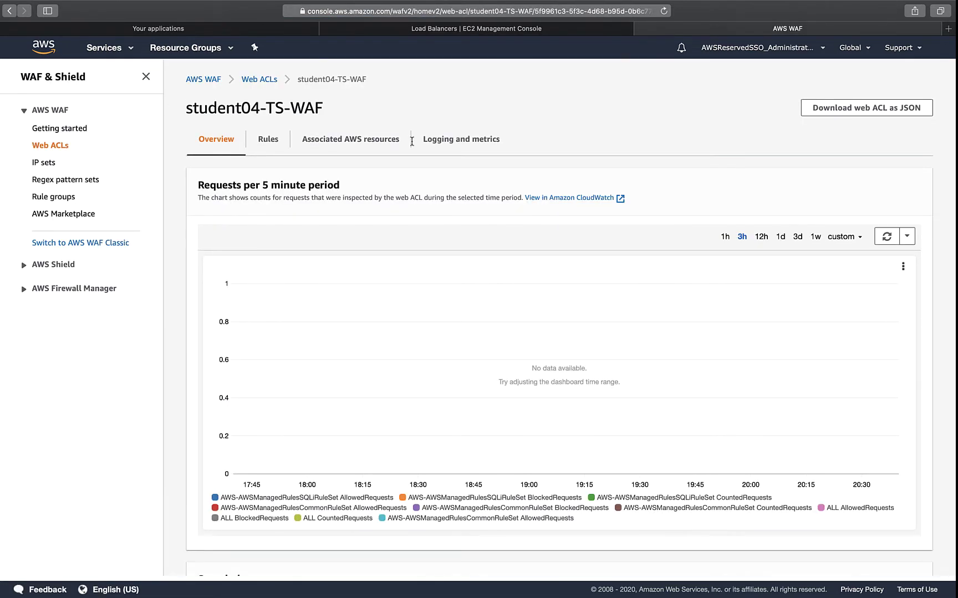
click(268, 140)
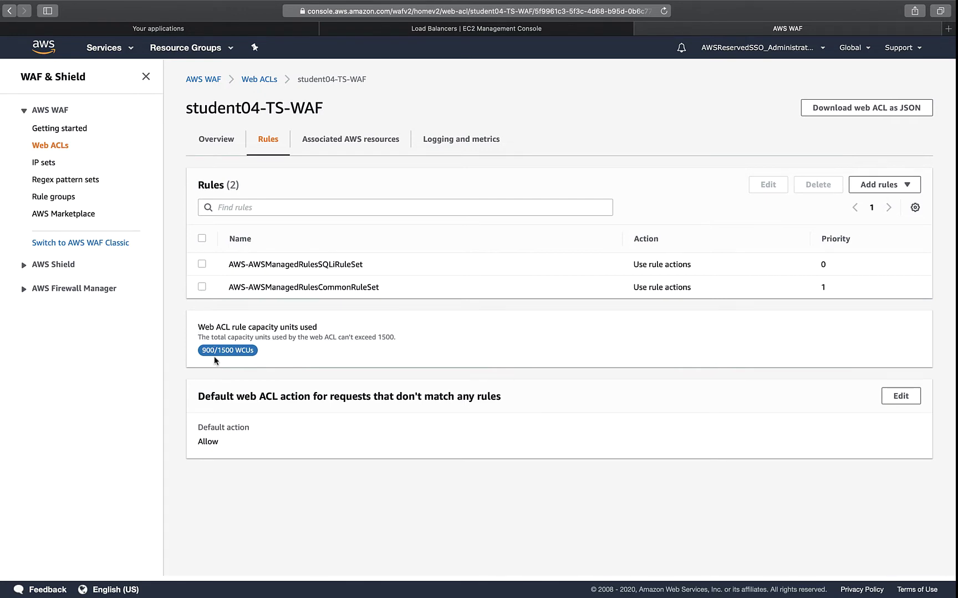
key(super+w)
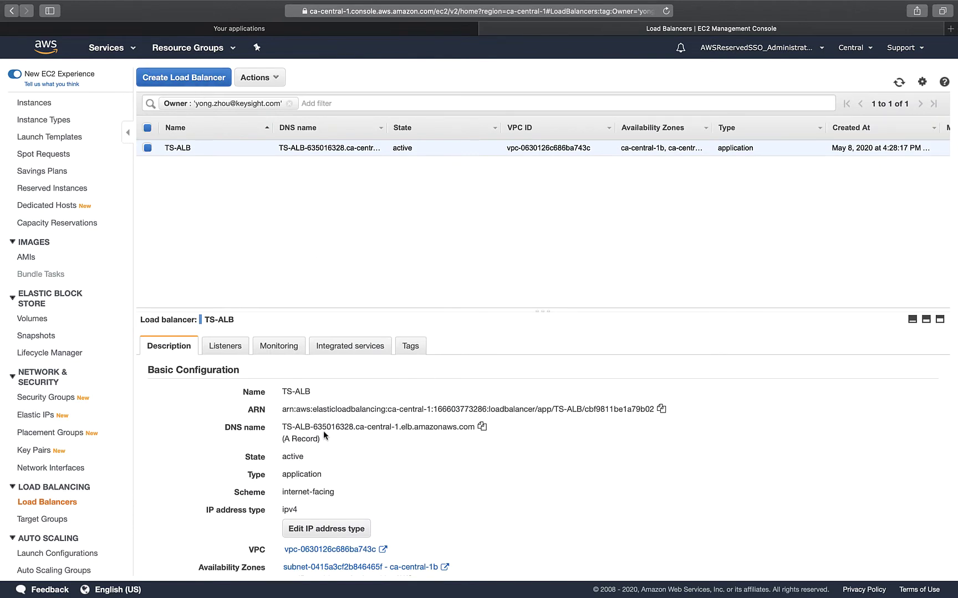
Step: Copy TS-ALB's DNS name from the Description tab
click(482, 428)
mouse_move(354, 595)
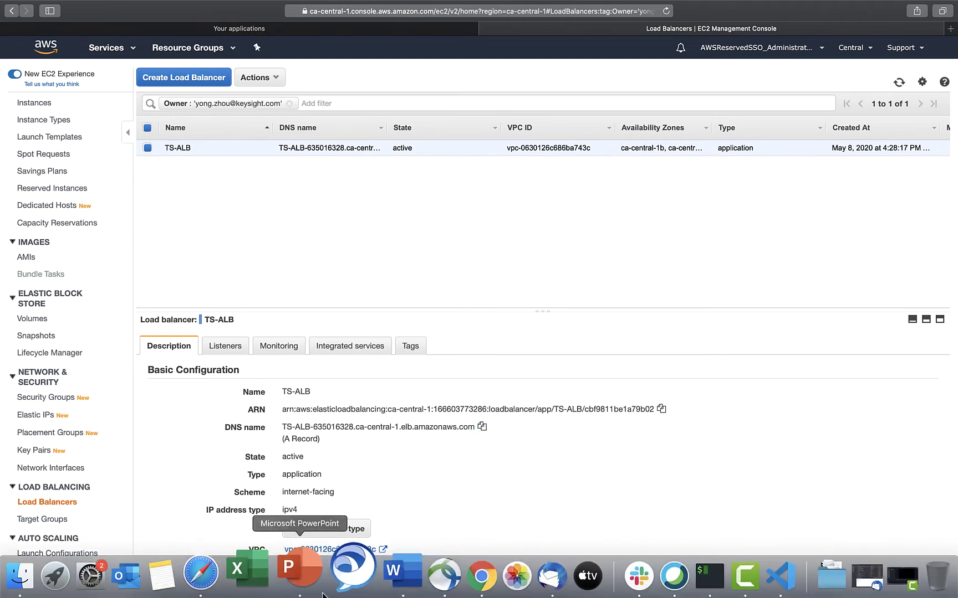
Step: Switch to Chrome and open Threat Simulator's Agents page listing TSWafAgent
click(443, 574)
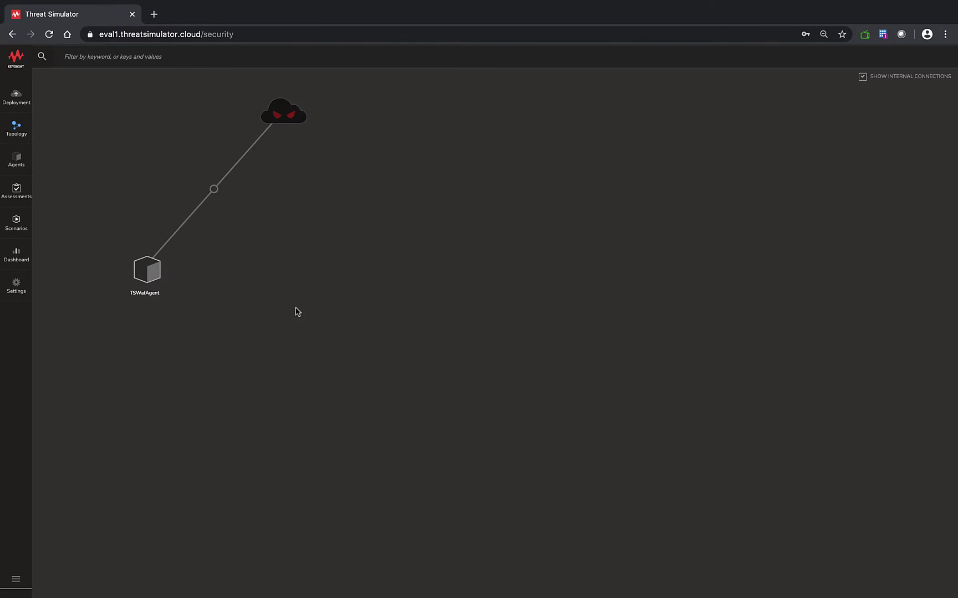
click(16, 159)
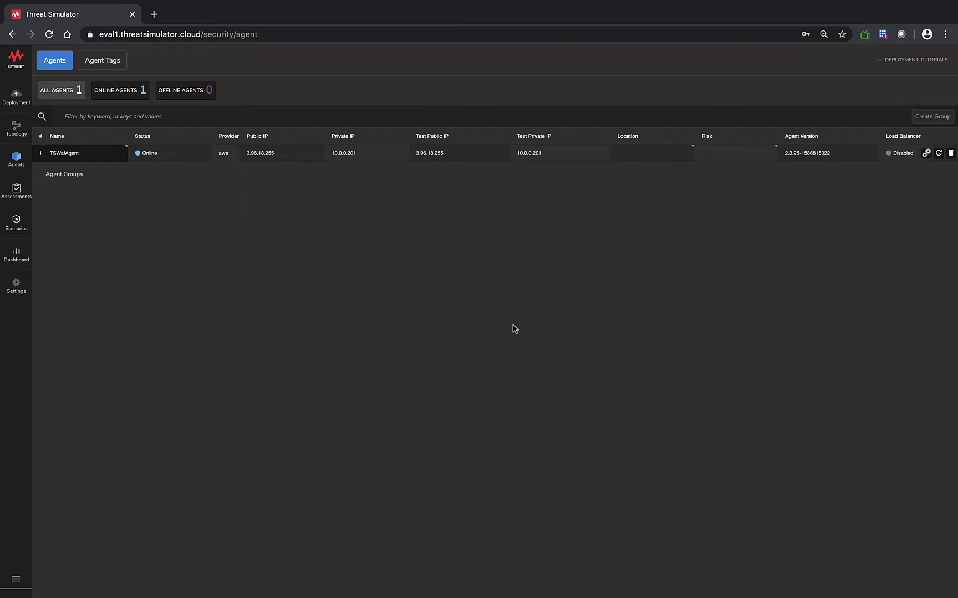
Step: Point TSWafAgent's load balancer at the TS-ALB DNS name with hostname waf-agent
click(925, 154)
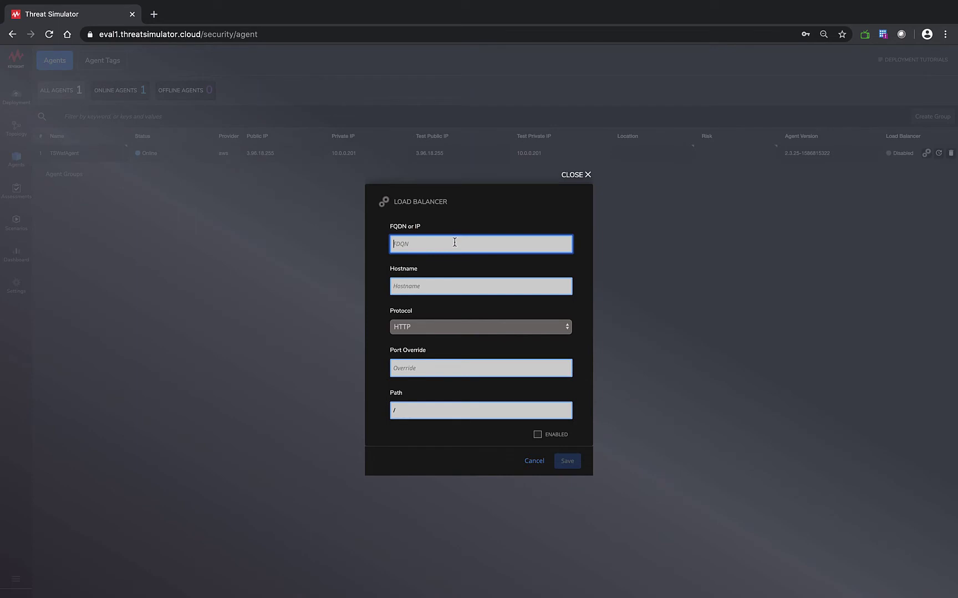
key(ctrl+v)
click(394, 286)
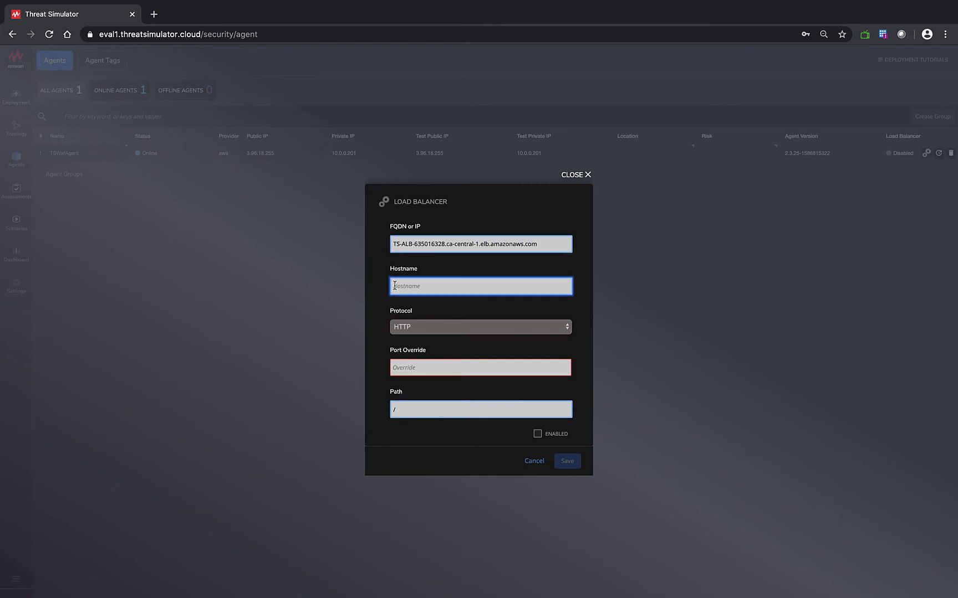
text(waf-agent)
Step: Set the load balancer protocol to HTTPS on port 443, enable it, and save
click(427, 327)
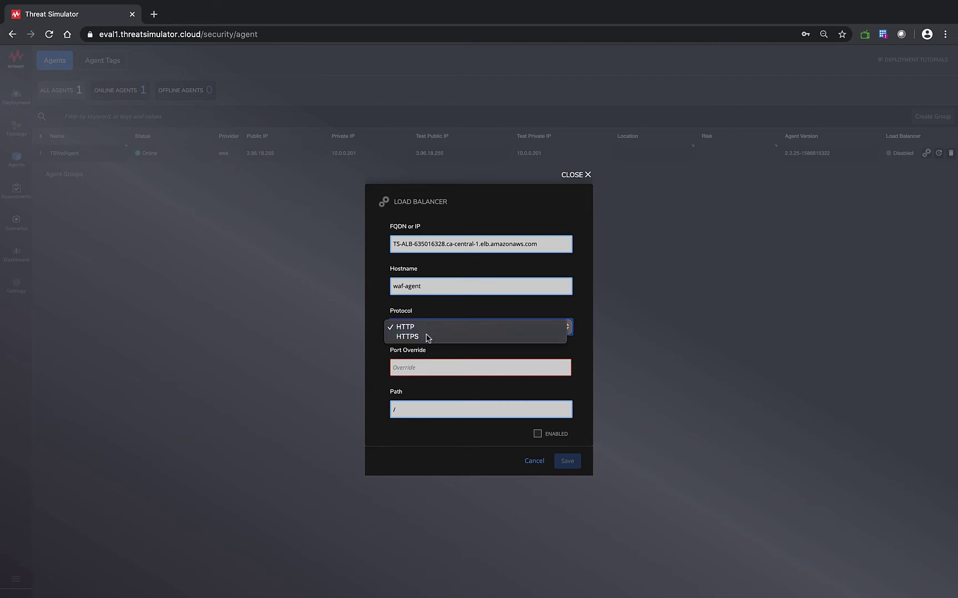
click(428, 337)
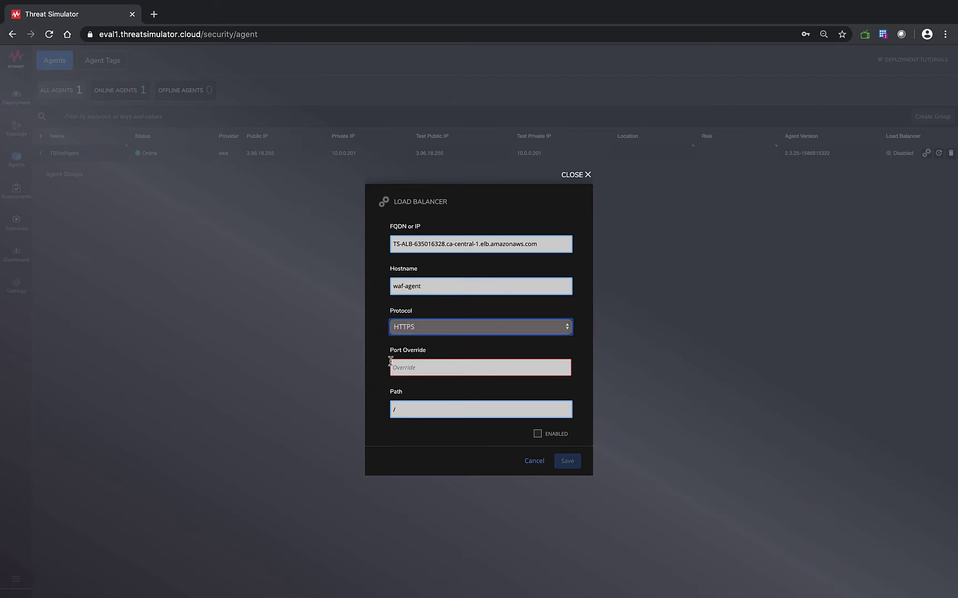
click(422, 370)
text(443)
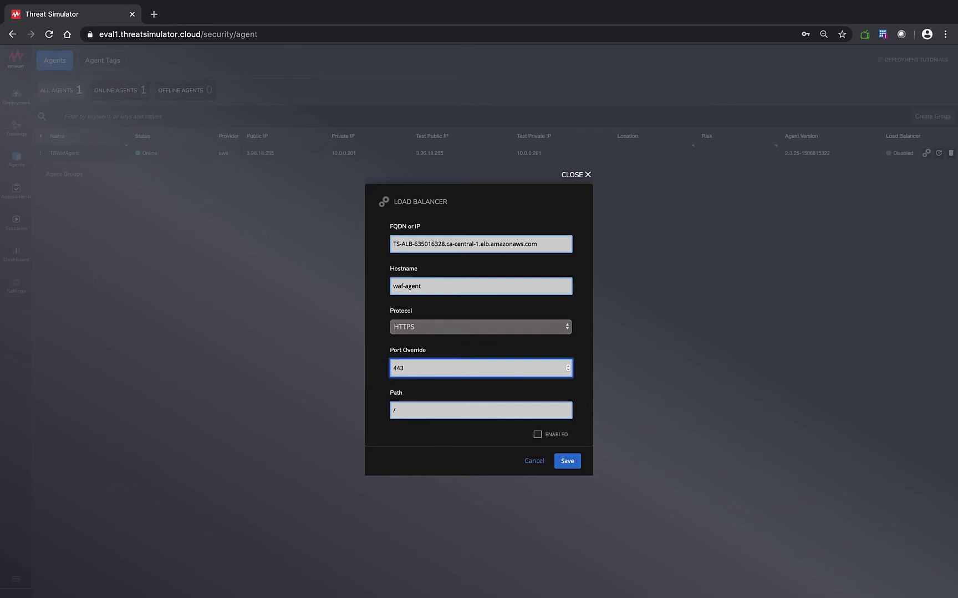
click(537, 435)
click(567, 463)
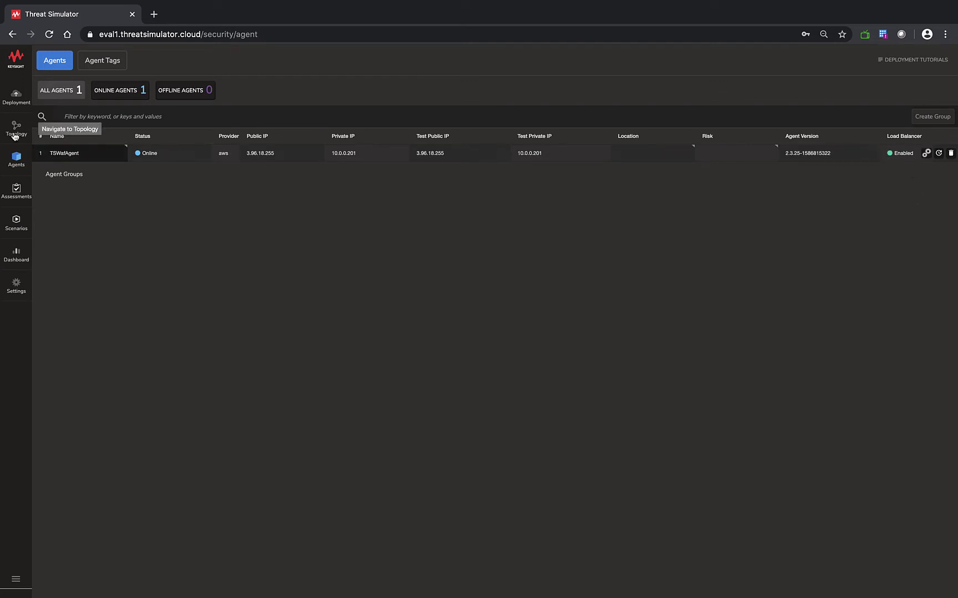
Step: Rescan the TSWafAgent node in the Topology view for available services
click(16, 128)
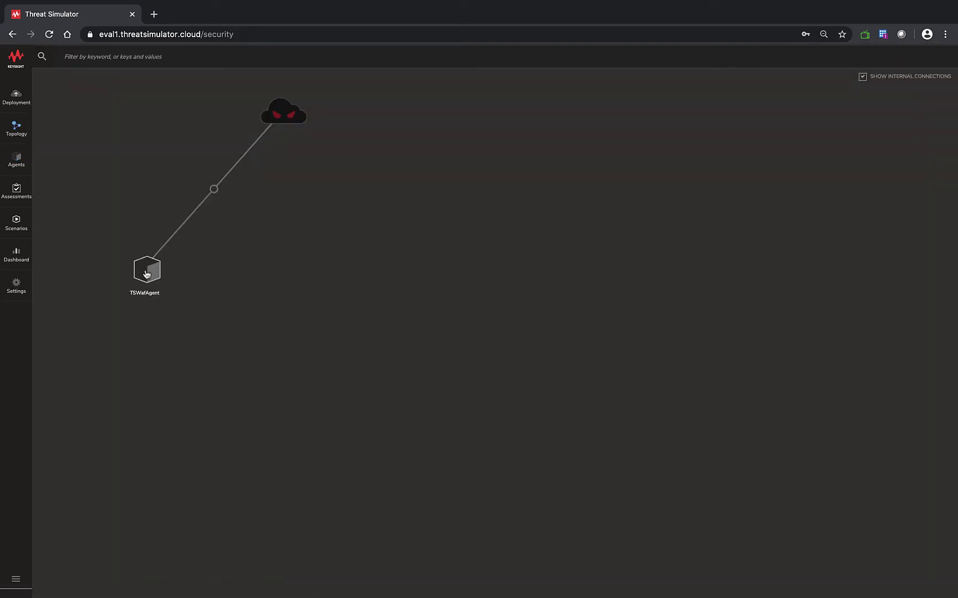
click(156, 275)
click(516, 384)
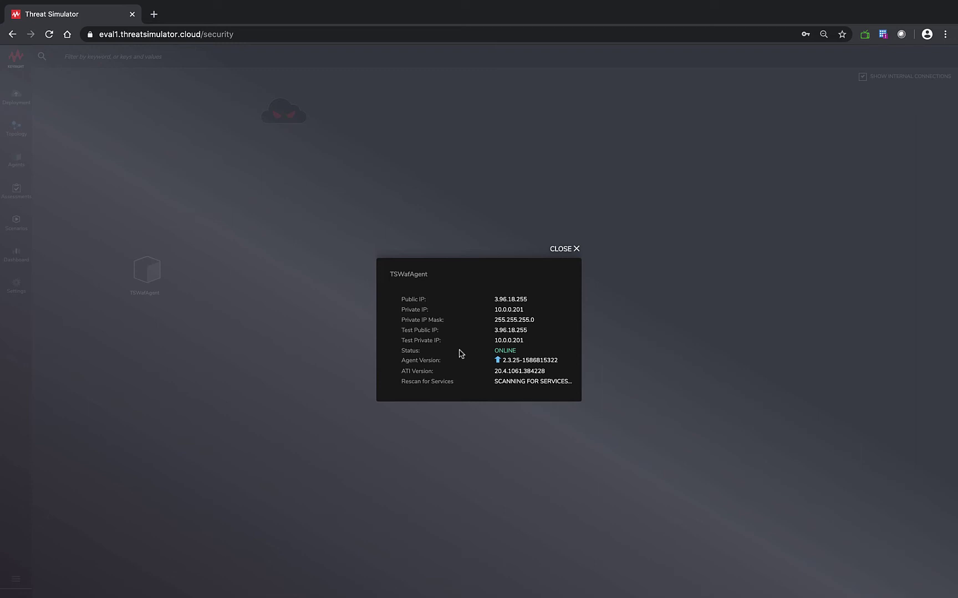
click(214, 194)
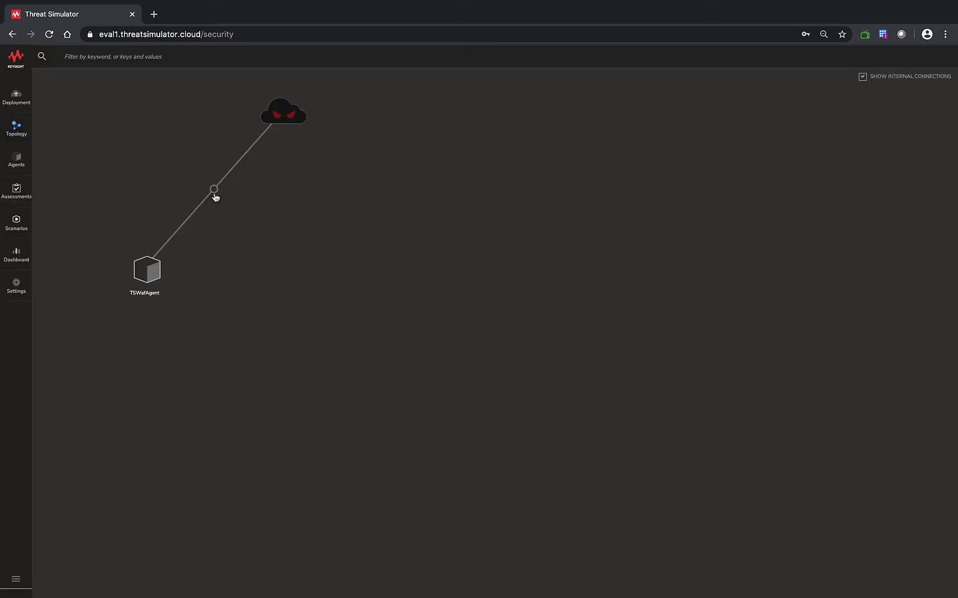
Step: List the agent-to-Dark Cloud path services: raw_tcp_443, http:80, https:443, stratum:80
click(214, 194)
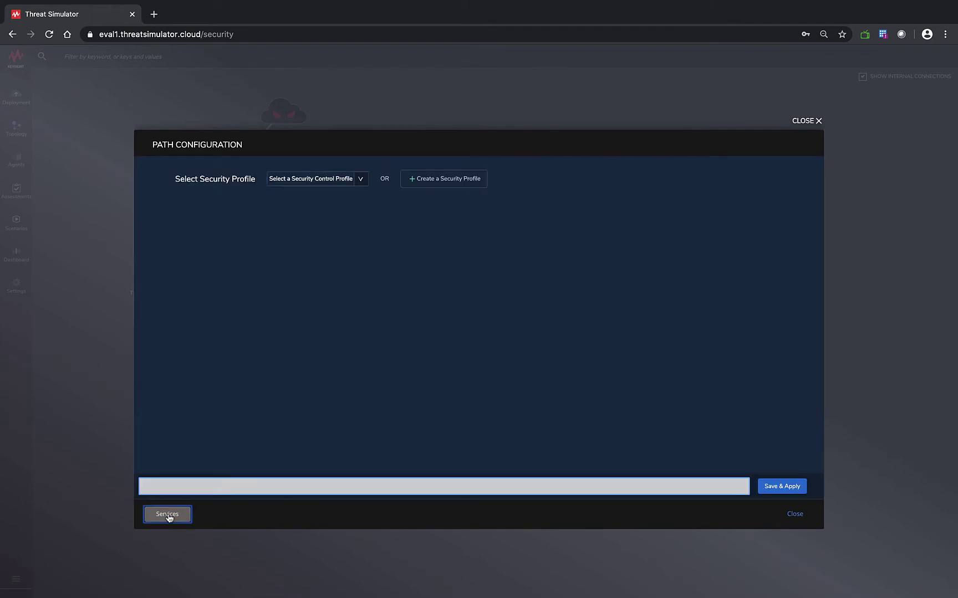
click(167, 515)
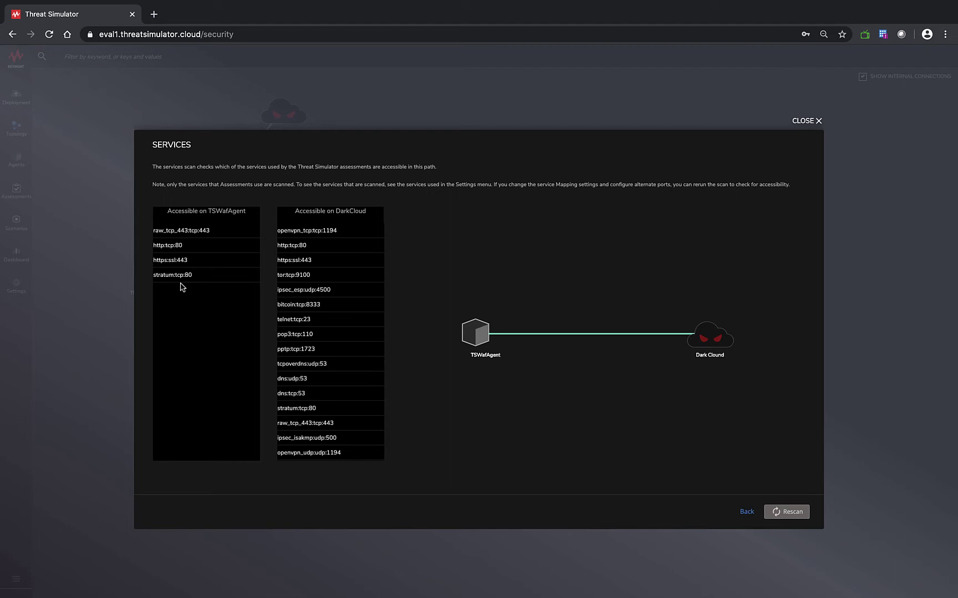
Step: Begin a new scenario with the Instrumentation assessment Demo - Web Application Security
click(845, 176)
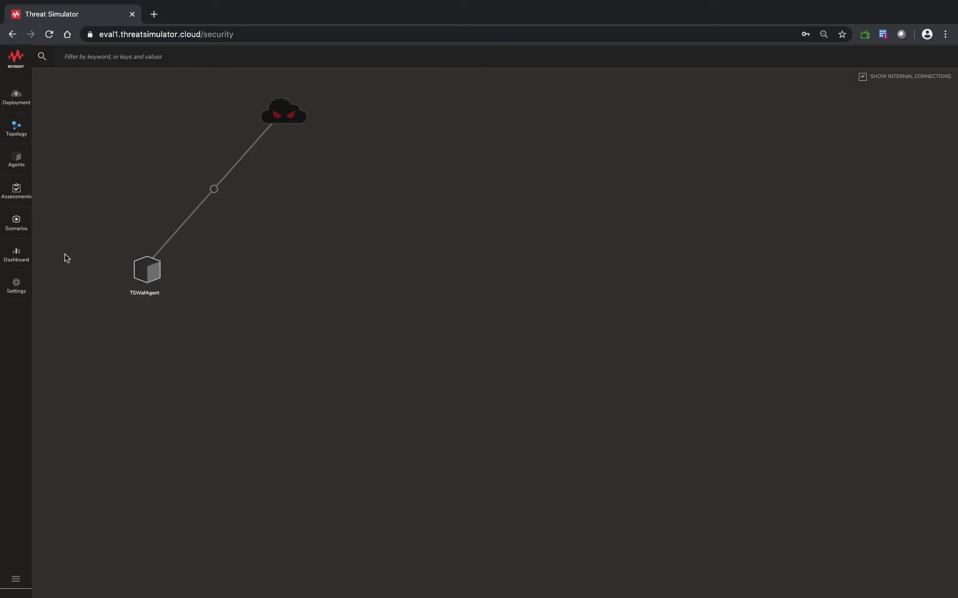
click(23, 231)
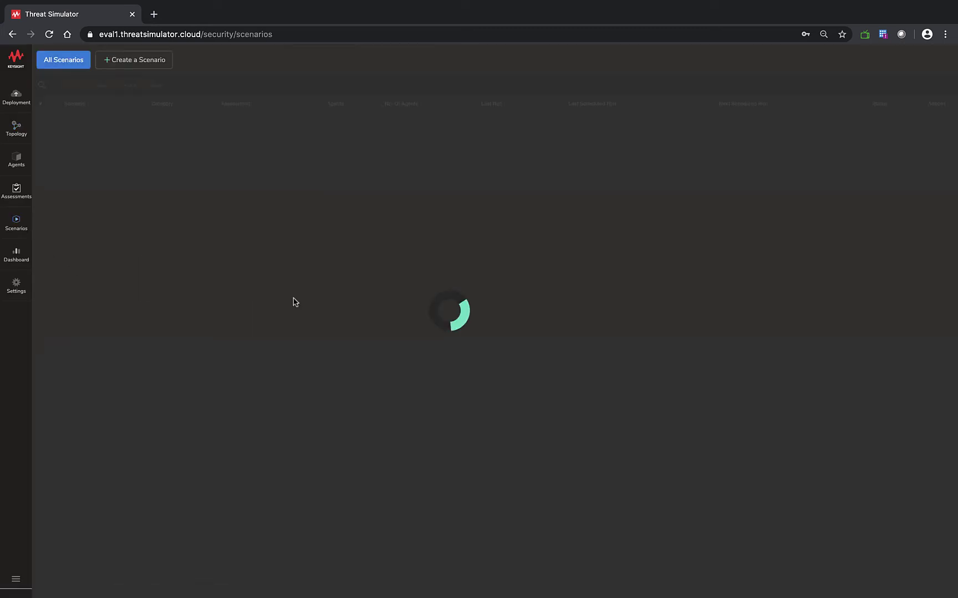
click(157, 68)
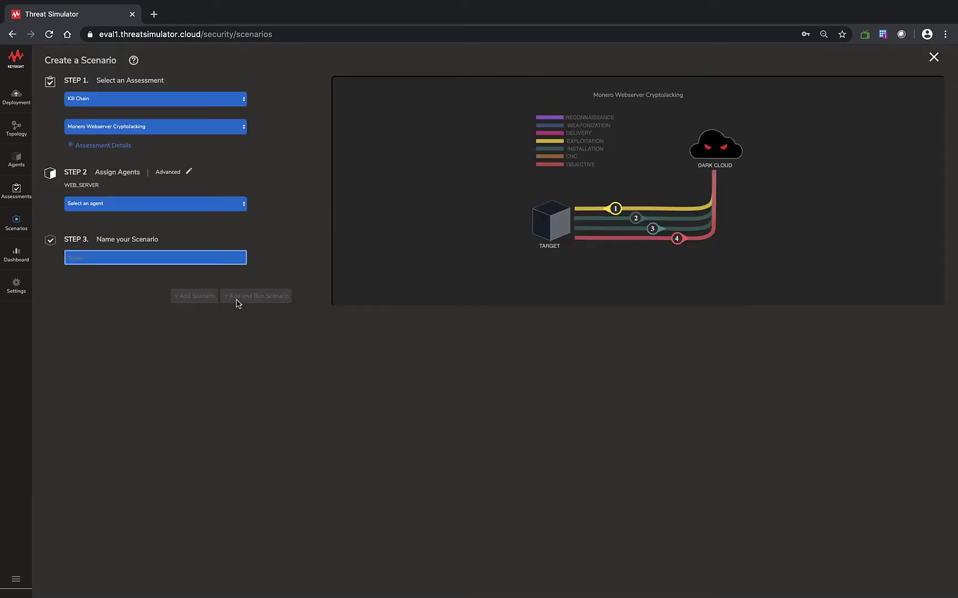
click(199, 100)
click(193, 91)
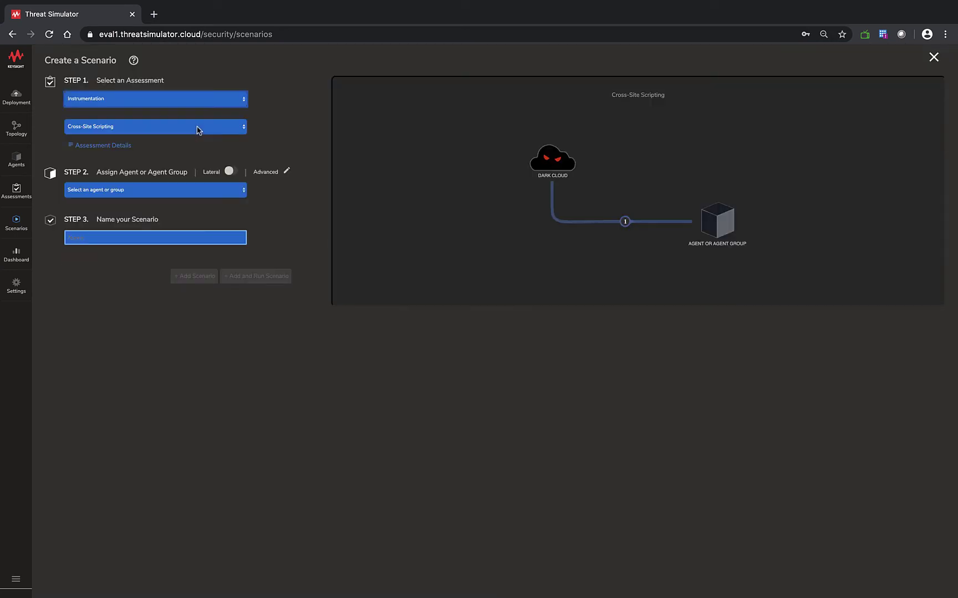
click(197, 128)
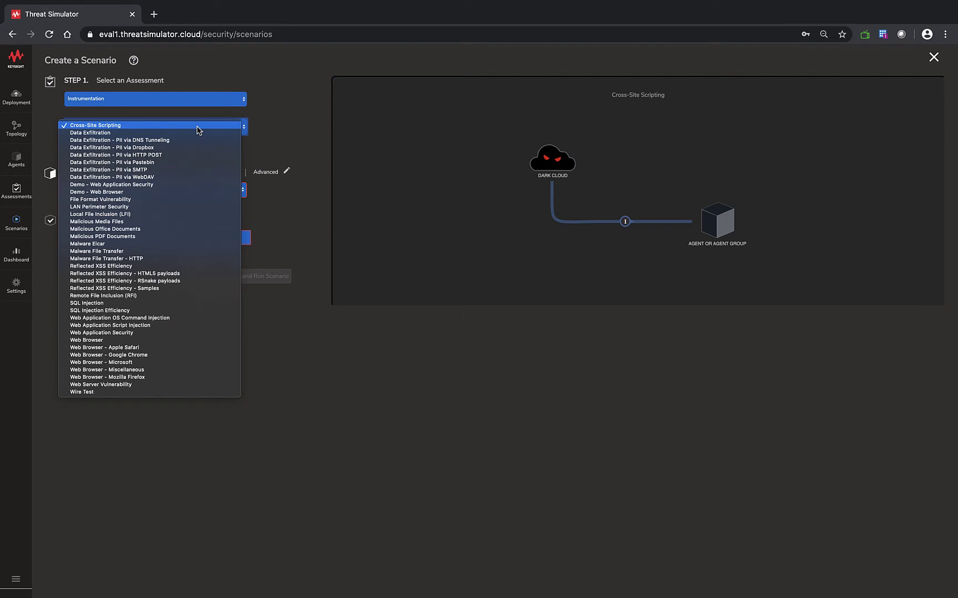
click(172, 185)
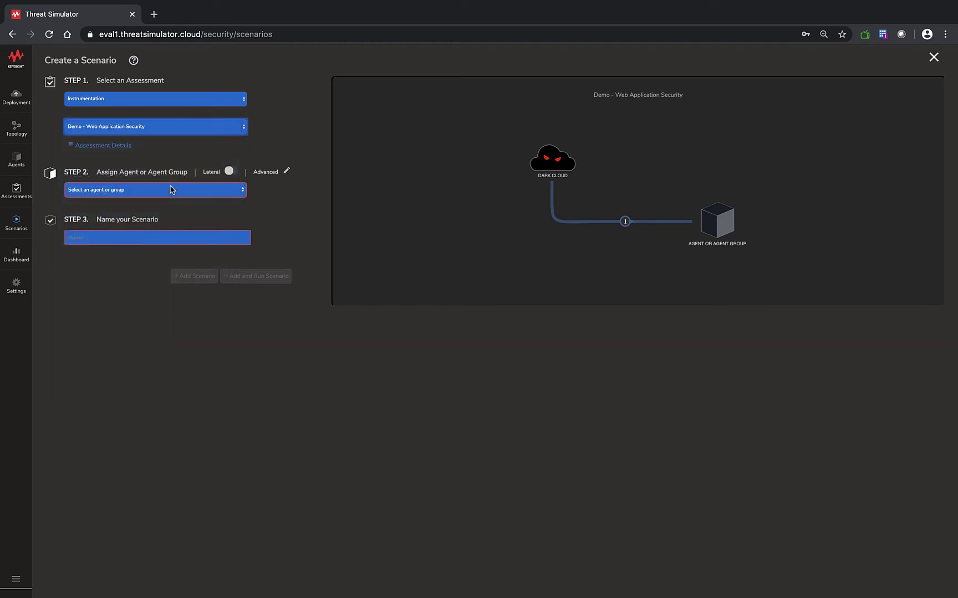
Step: Save scenario demo-waf-webapps with TSWafAgent as its target agent
click(171, 189)
click(112, 197)
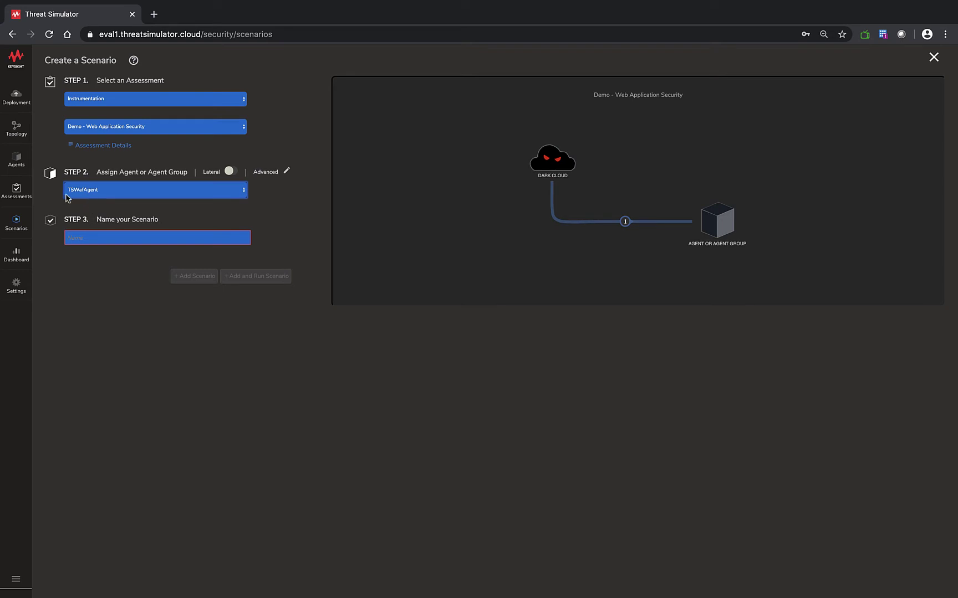
click(105, 239)
text(d)
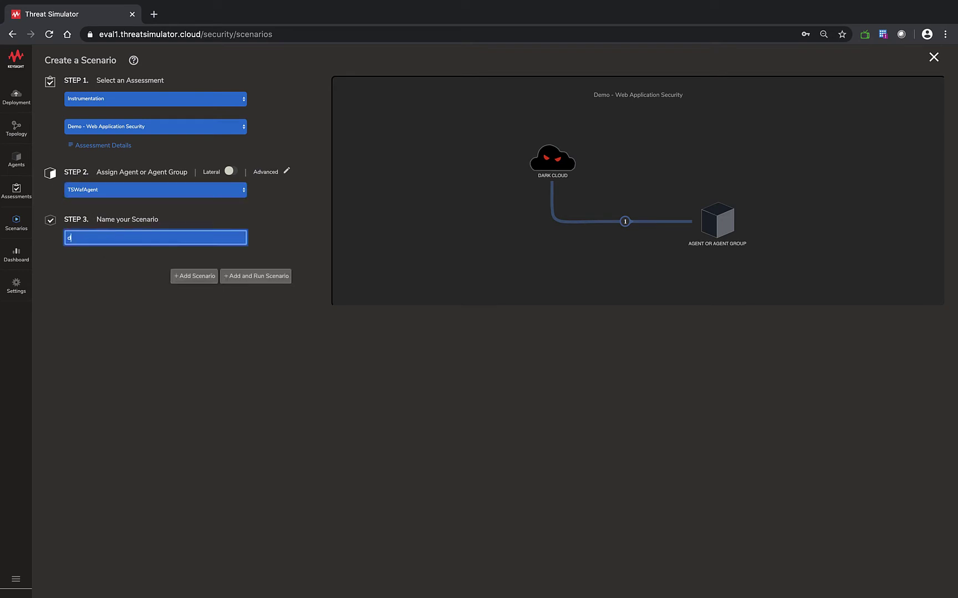
text(emo-waf-webapps)
click(205, 282)
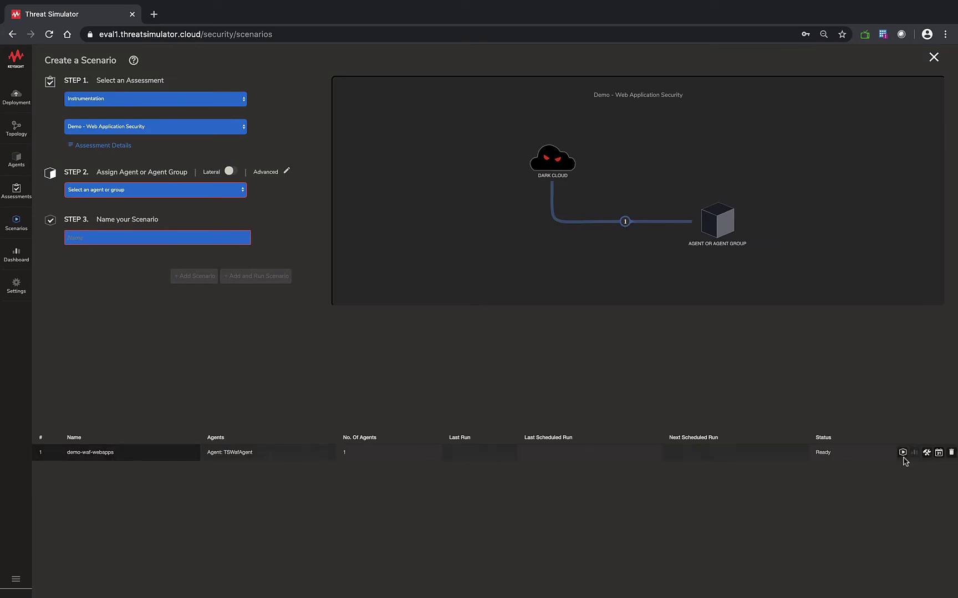
click(934, 58)
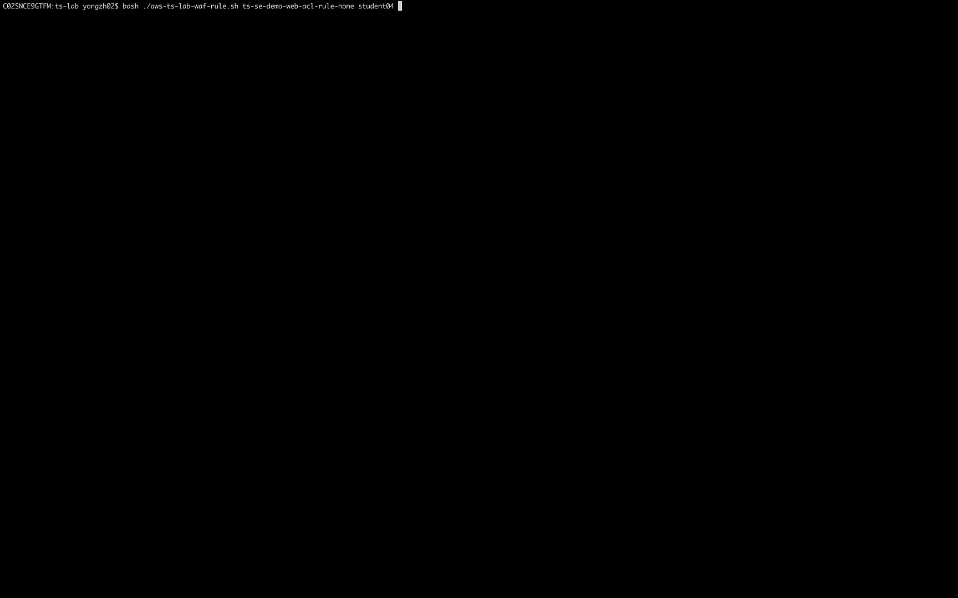
Step: Run aws-ts-lab-waf-rule.sh with ts-se-demo-web-acl-rule-none to empty student04-TS-WAF's rules
key(Return)
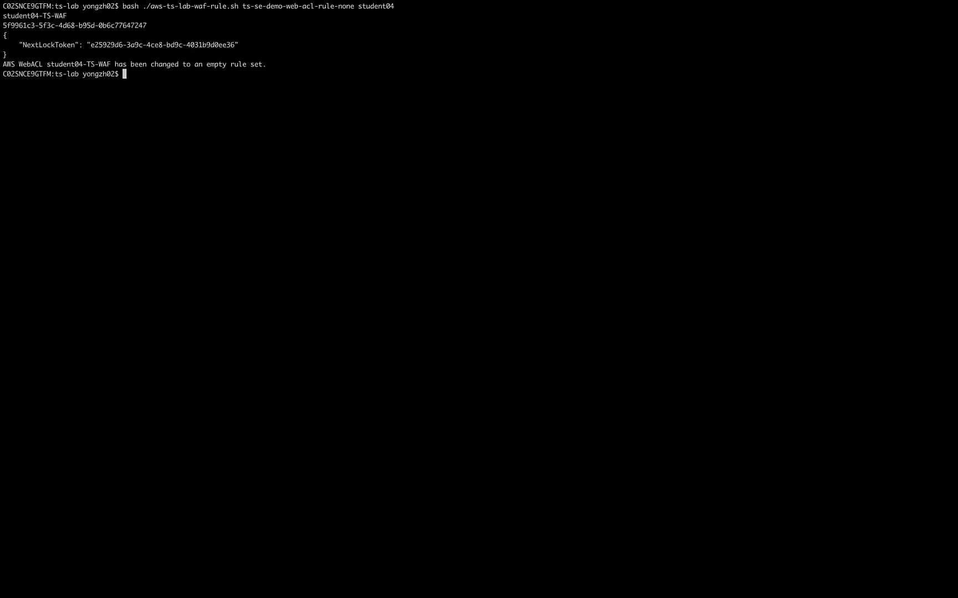
mouse_move(295, 570)
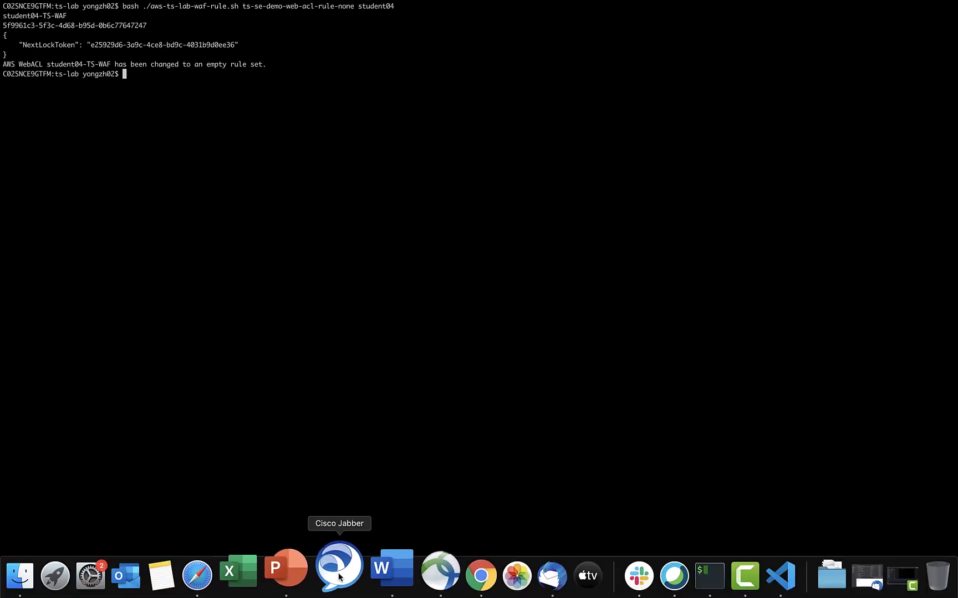
Step: Run demo-waf-webapps and view its results: 11 of 11 audits failed, 0% prevention
click(442, 578)
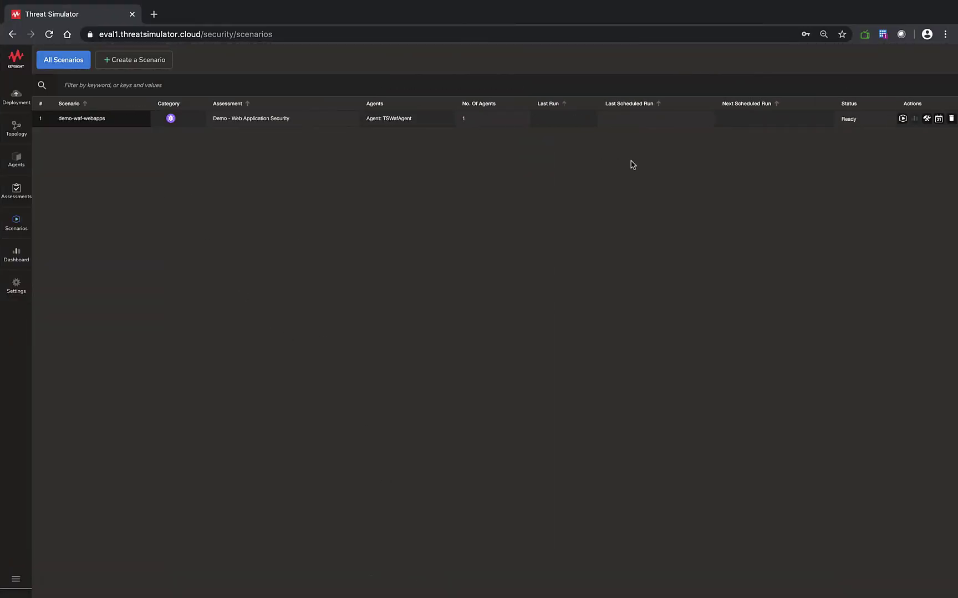
click(902, 119)
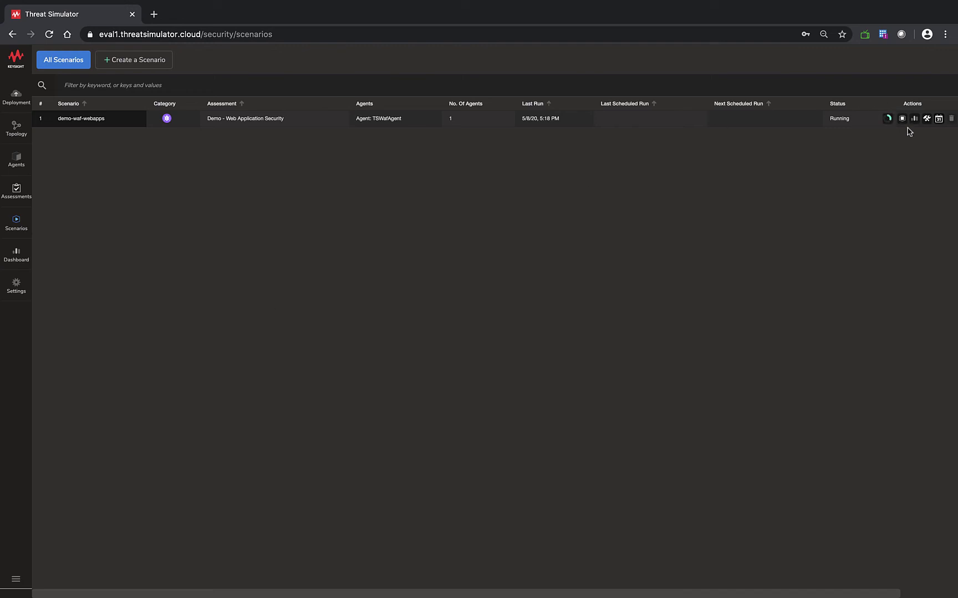
click(911, 124)
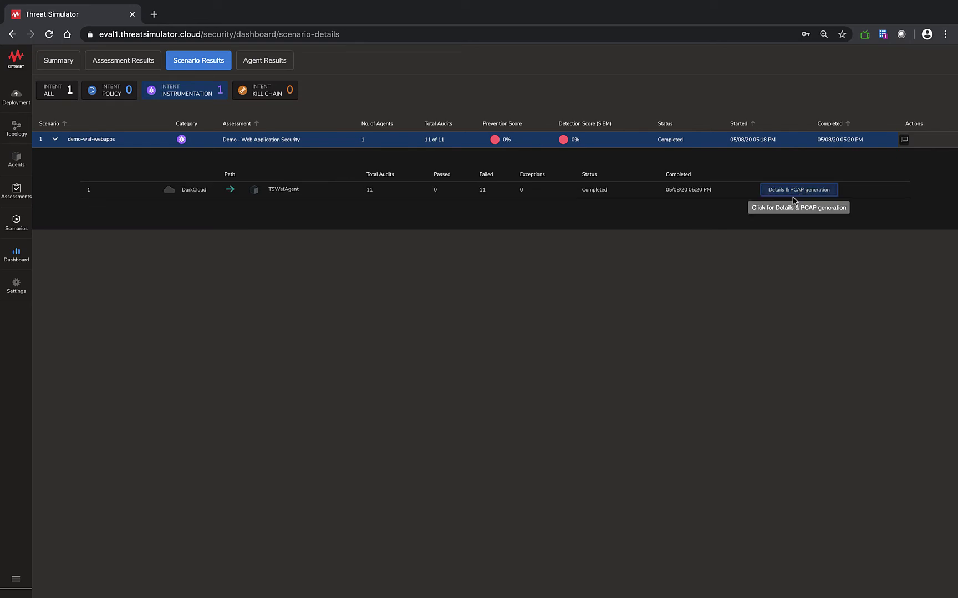
Step: Show the Details & PCAP audit list: all 11 attacks Failed where Block was expected
click(774, 190)
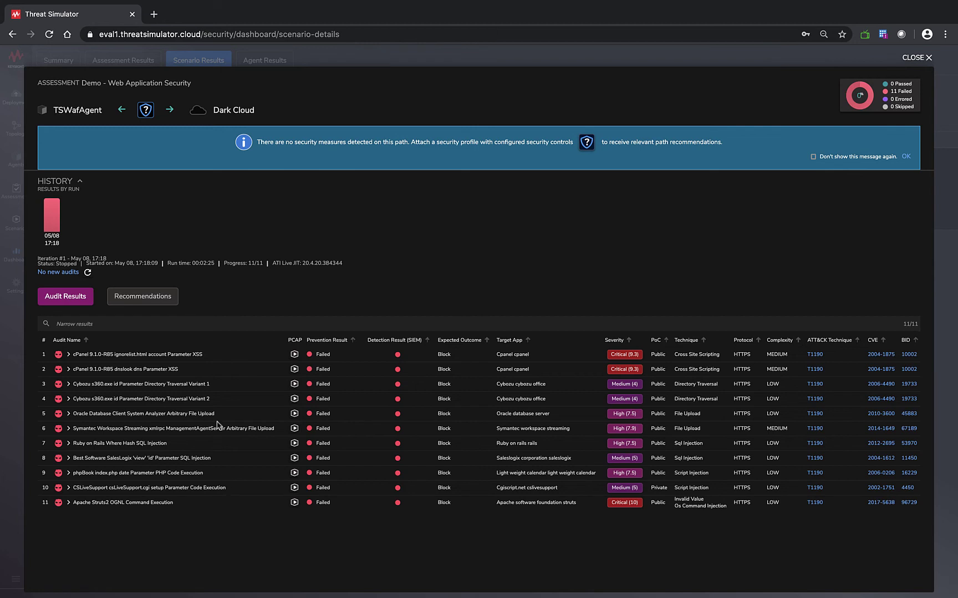
Step: Rerun the WAF rule script with the sqli rule set in place of none
click(915, 58)
click(669, 568)
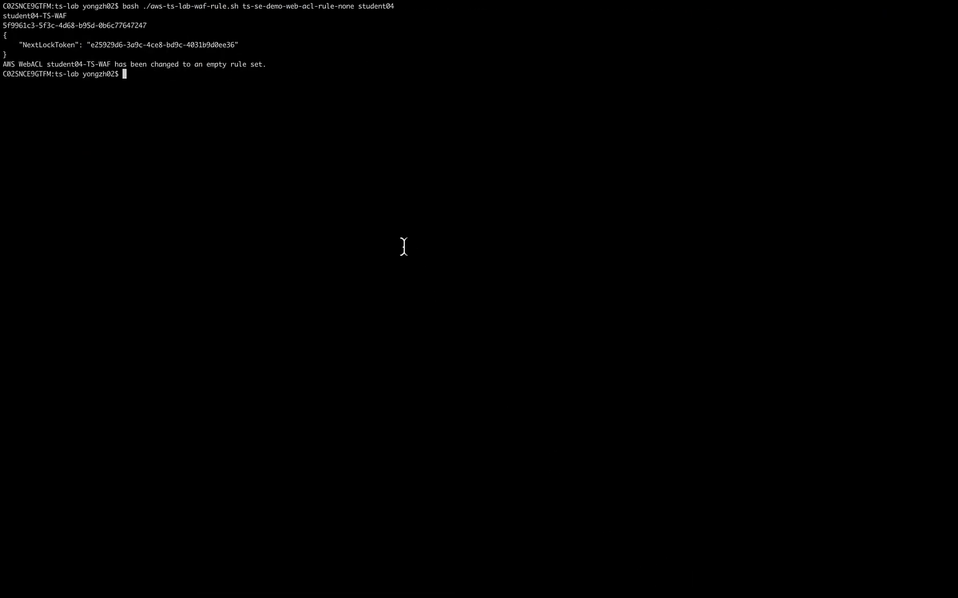
key(Up)
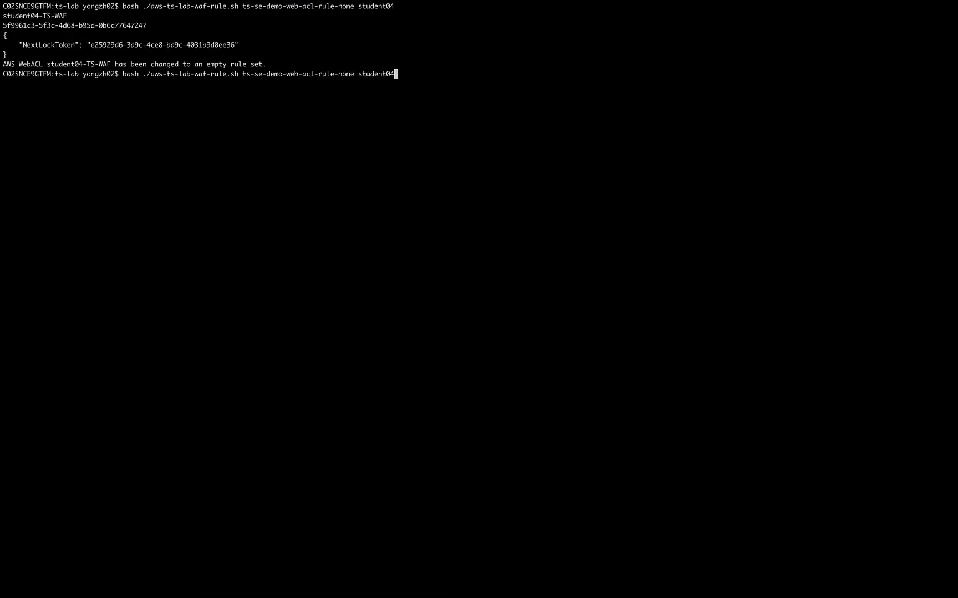
key(Left)
key(Left)
key(Left)
key(Left)
key(Left)
key(Left)
key(Left)
key(Left)
key(Left)
key(Left)
key(Left)
key(BackSpace)
key(BackSpace)
key(BackSpace)
key(BackSpace)
text(sqli)
key(Return)
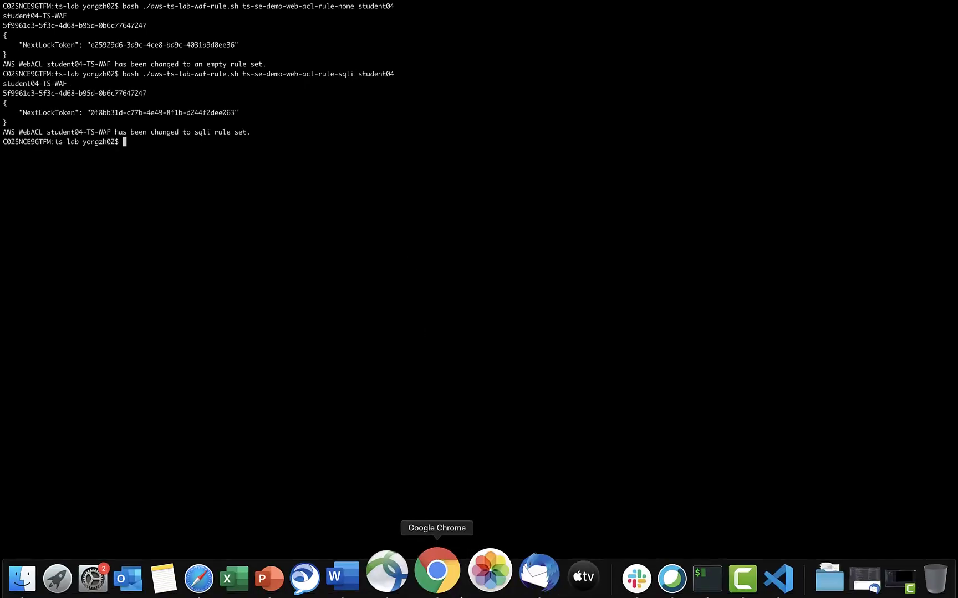
Step: Rerun demo-waf-webapps under the sqli rules and open its results: 6 of 11 passed
click(449, 571)
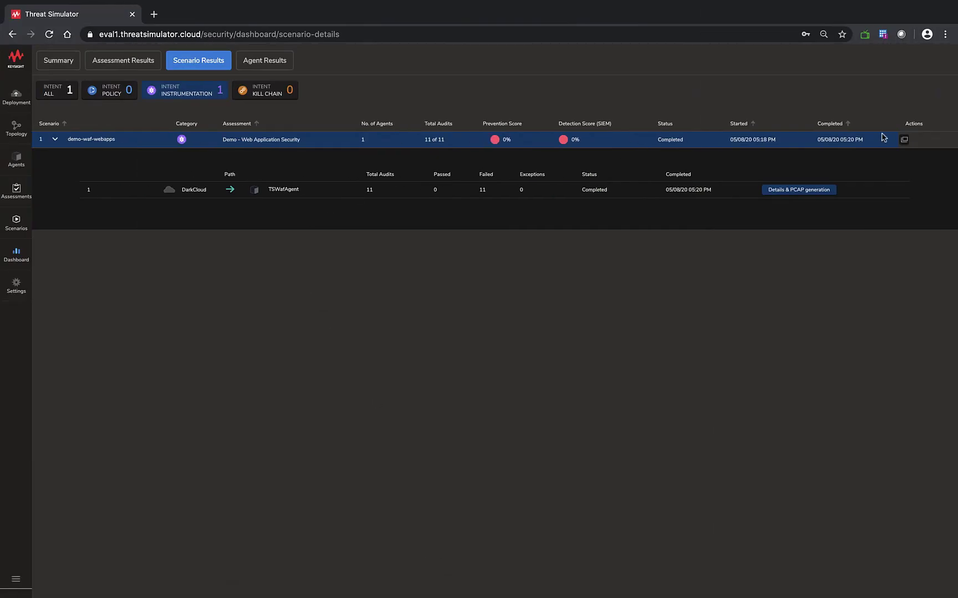
click(904, 142)
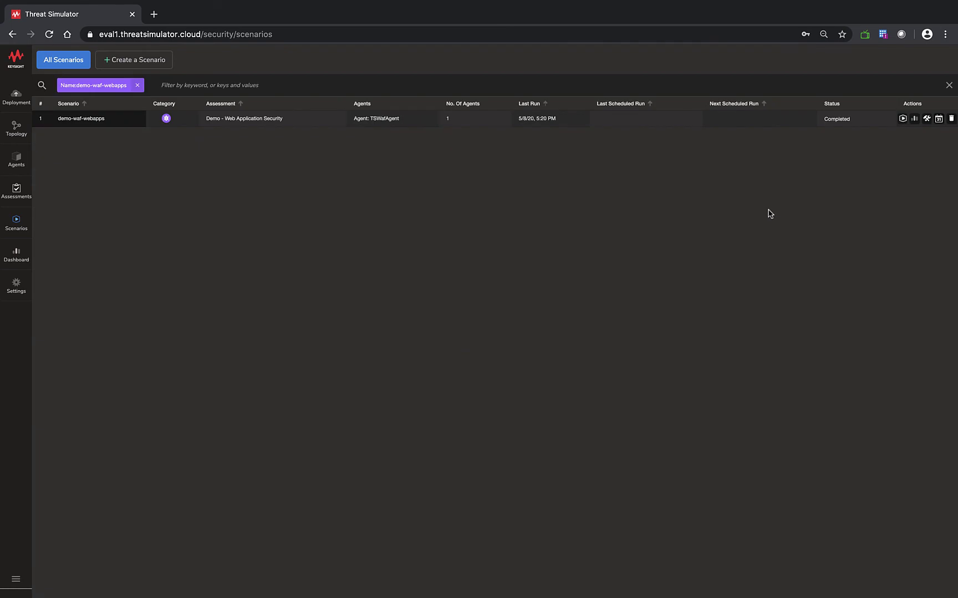
click(903, 119)
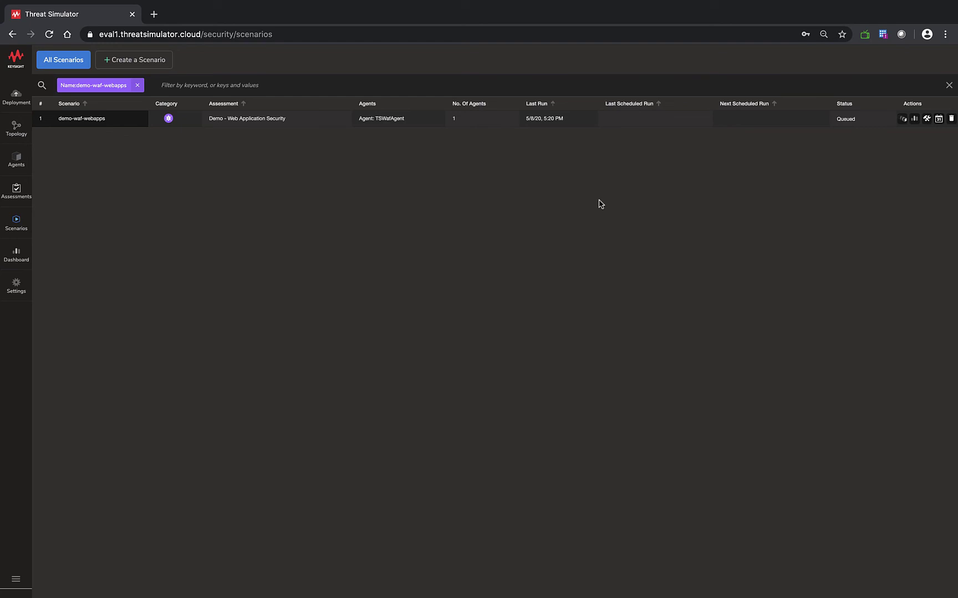
click(914, 119)
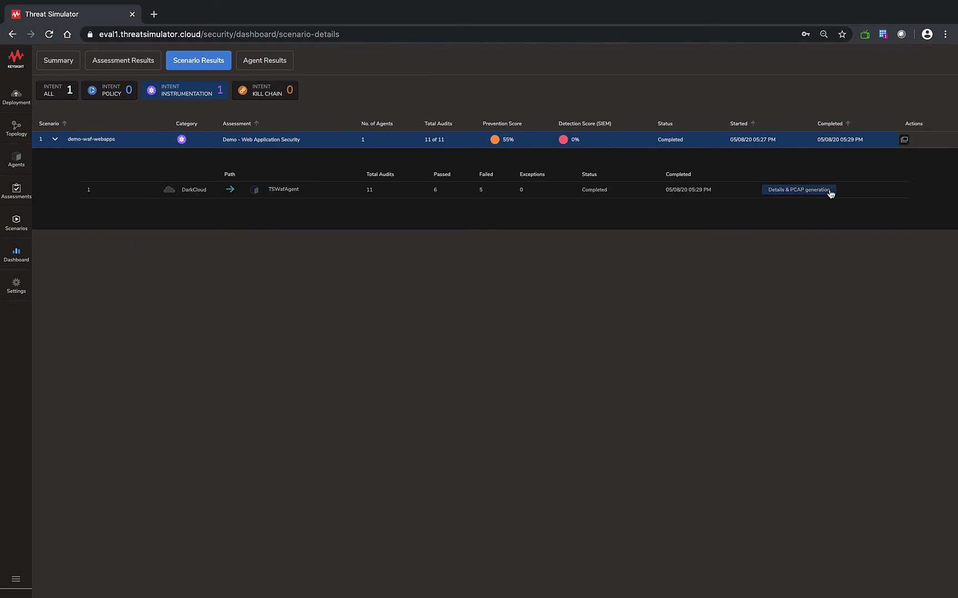
Step: Open the second run's audit details: XSS, directory traversal and SalesLogix SQL injection passed, five failed
click(812, 195)
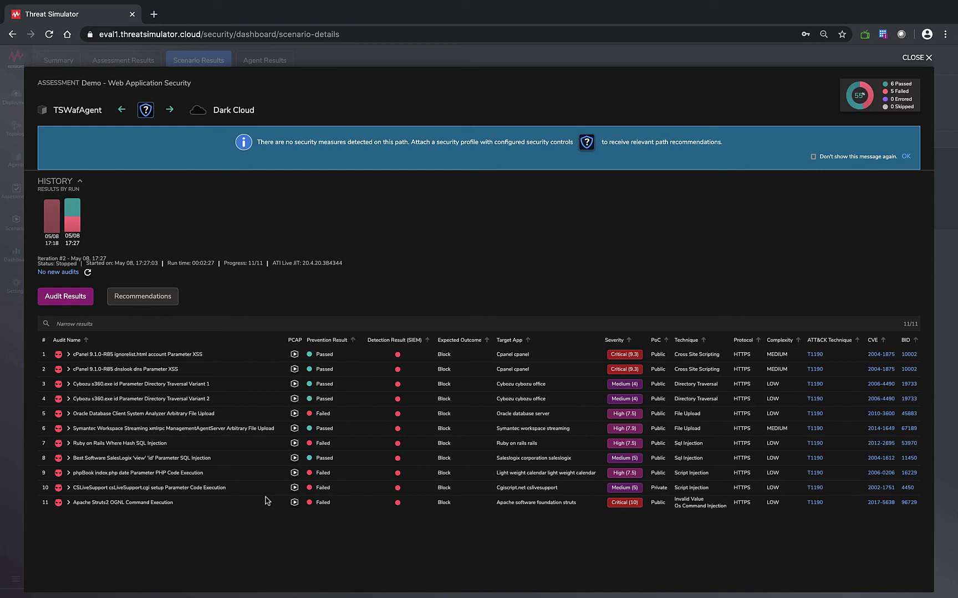
mouse_move(555, 577)
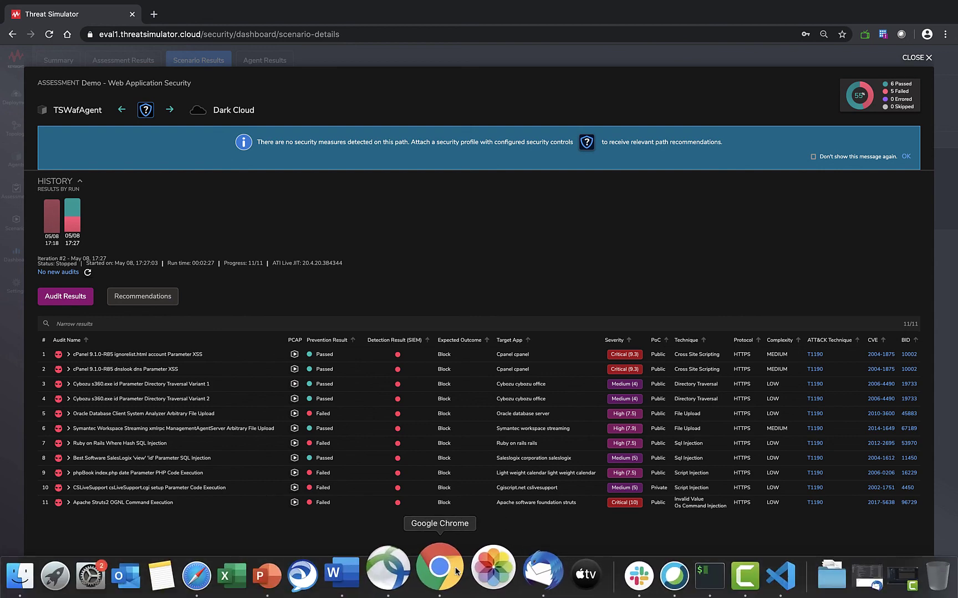
Step: Switch to Safari to show the student04-TS-WAF web ACL requests-per-5-minute chart
click(229, 577)
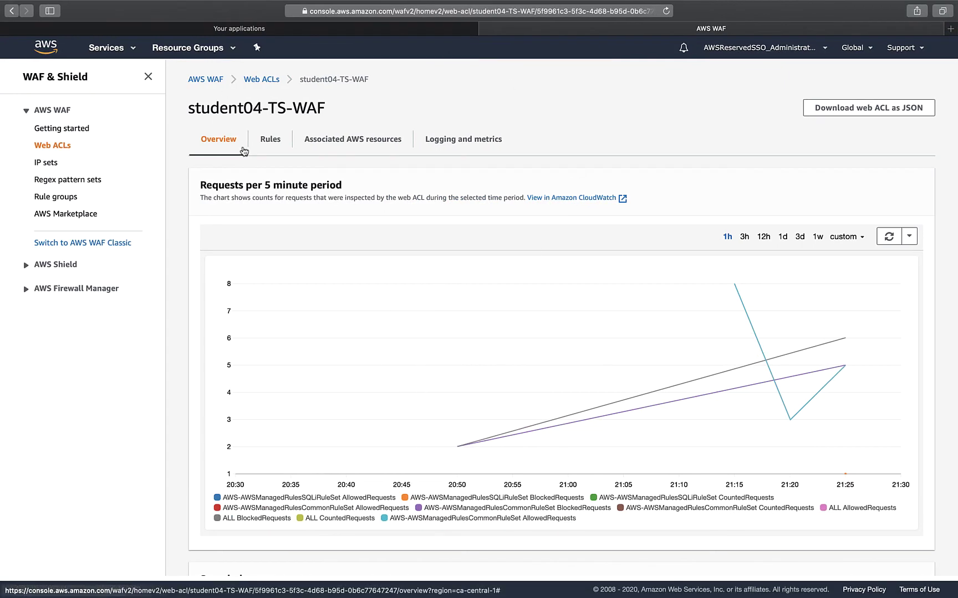